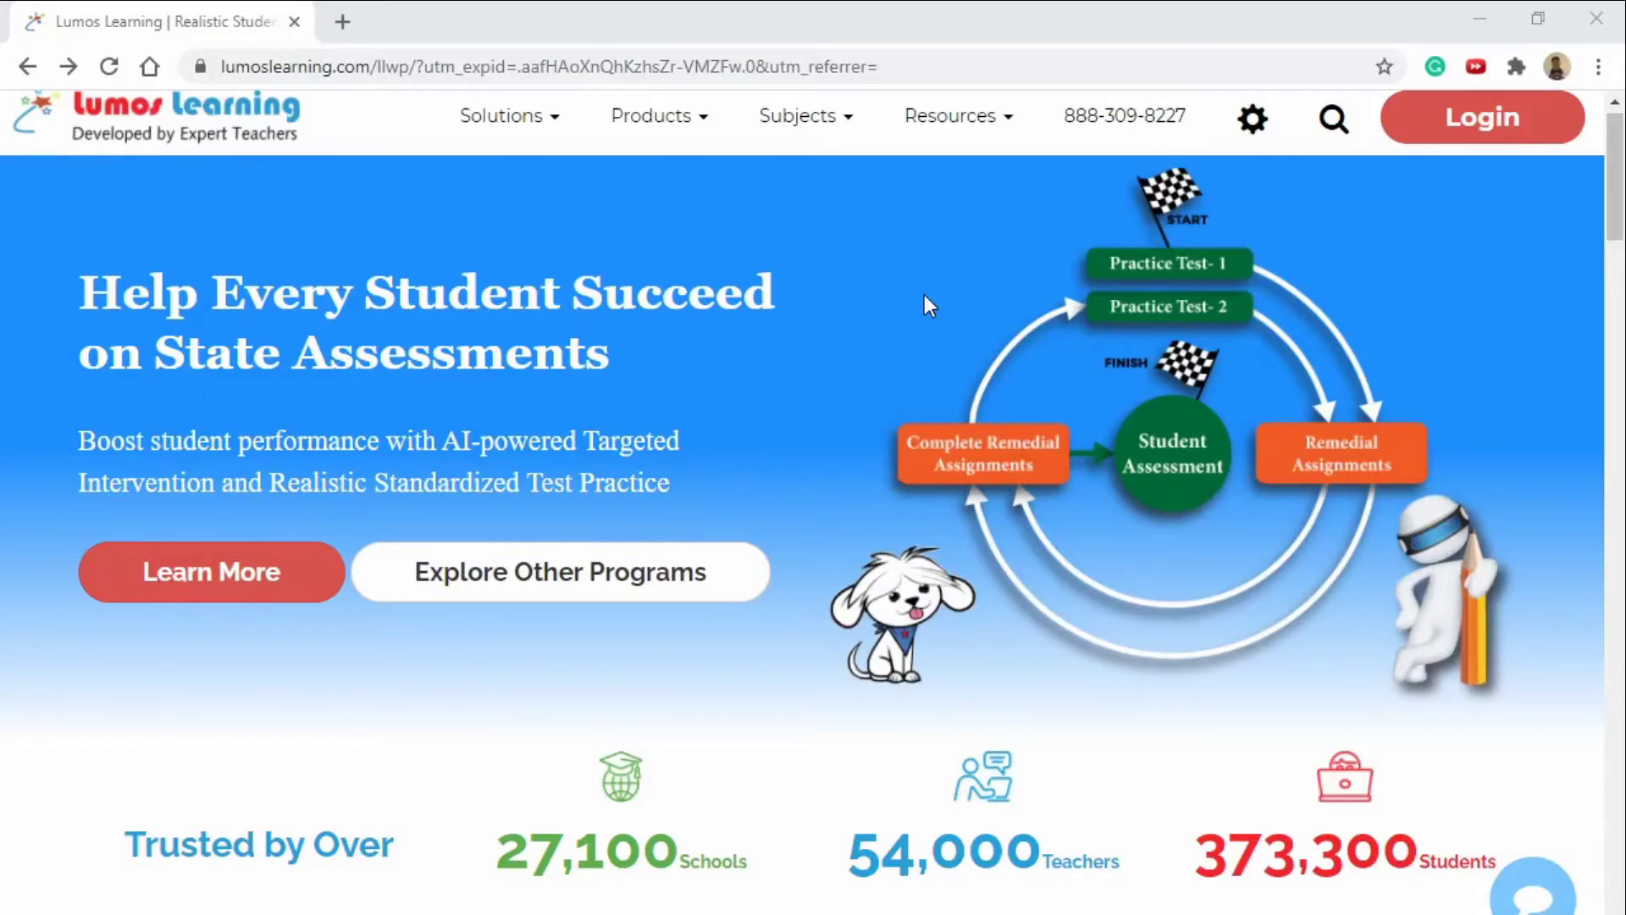
Log in, go to Account > My Students, and bring up the Add Student form.
left_click(1483, 117)
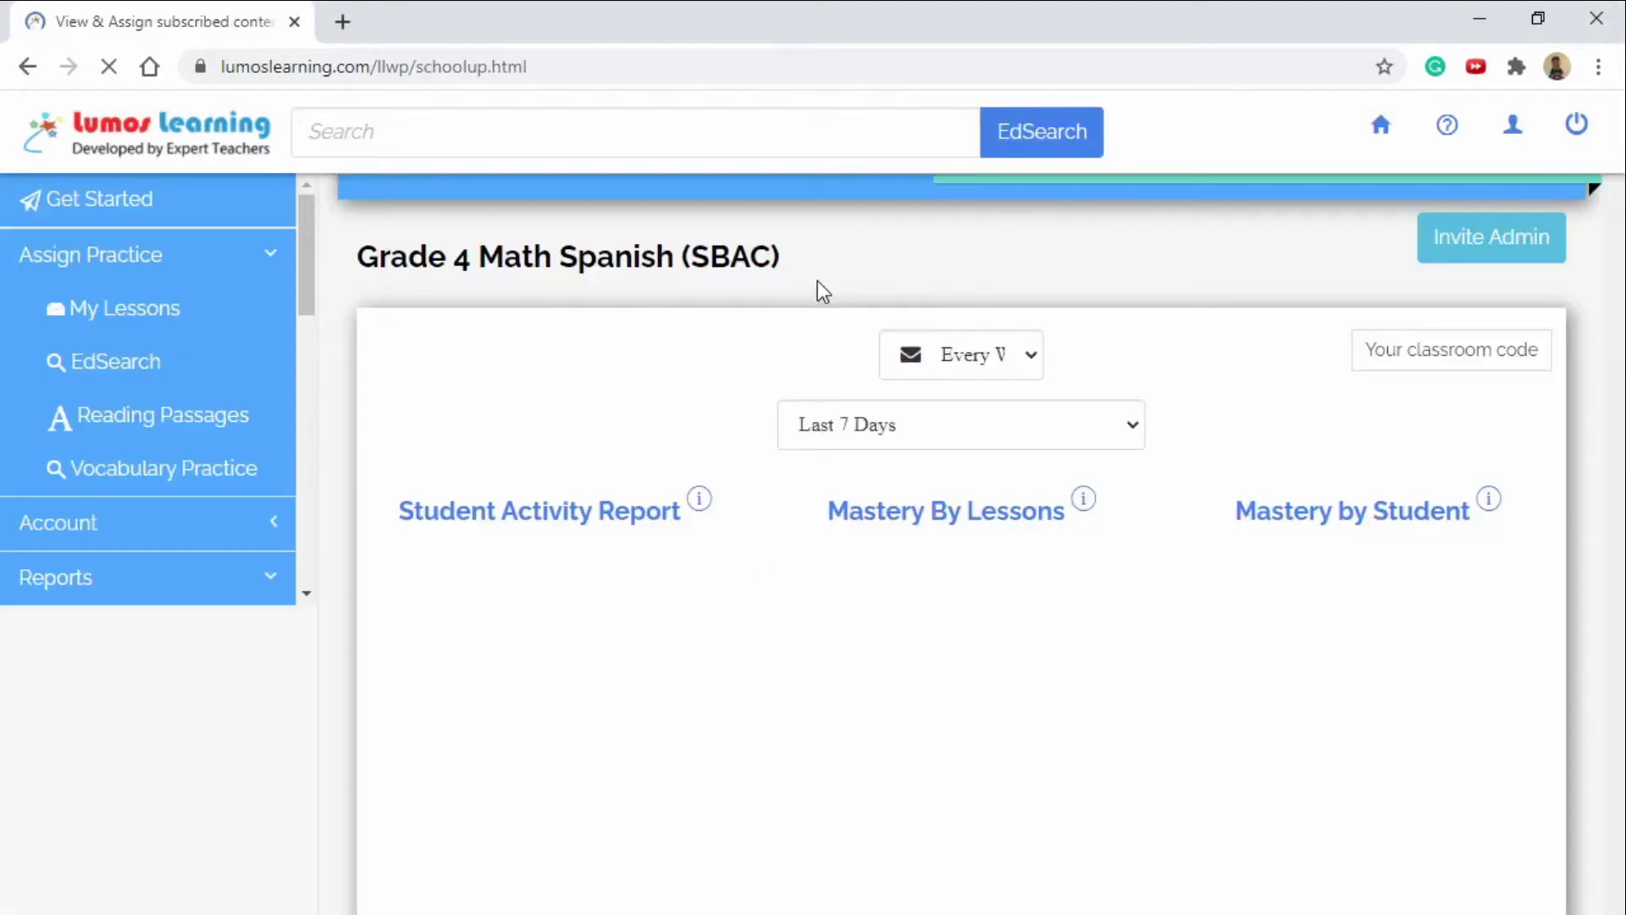
left_click(153, 584)
left_click(161, 432)
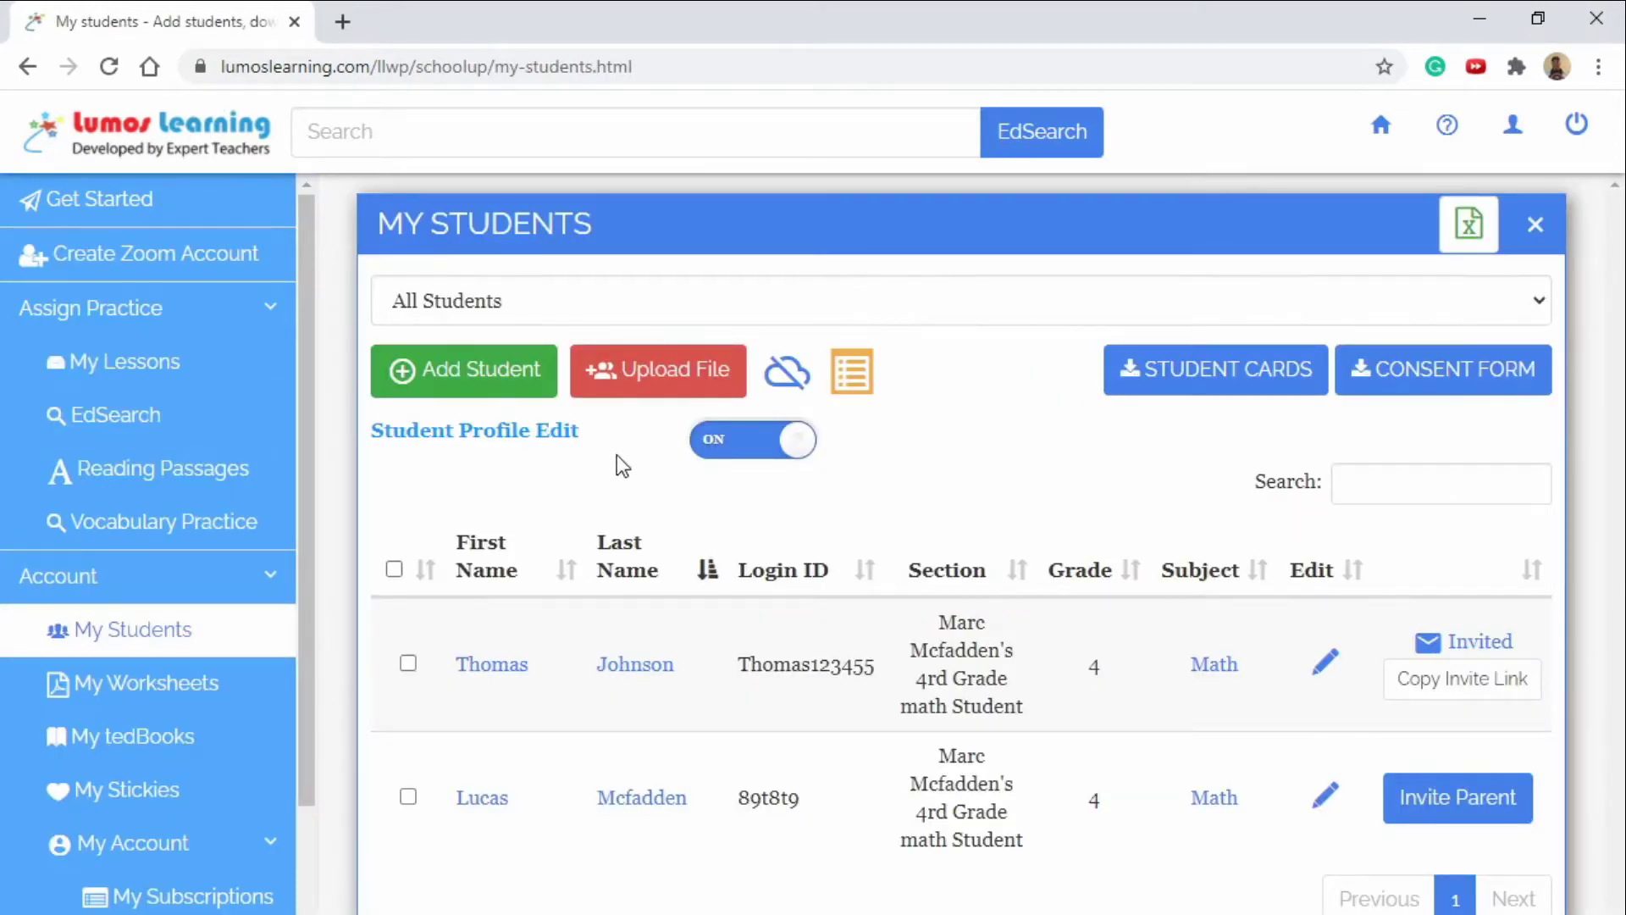
left_click(496, 388)
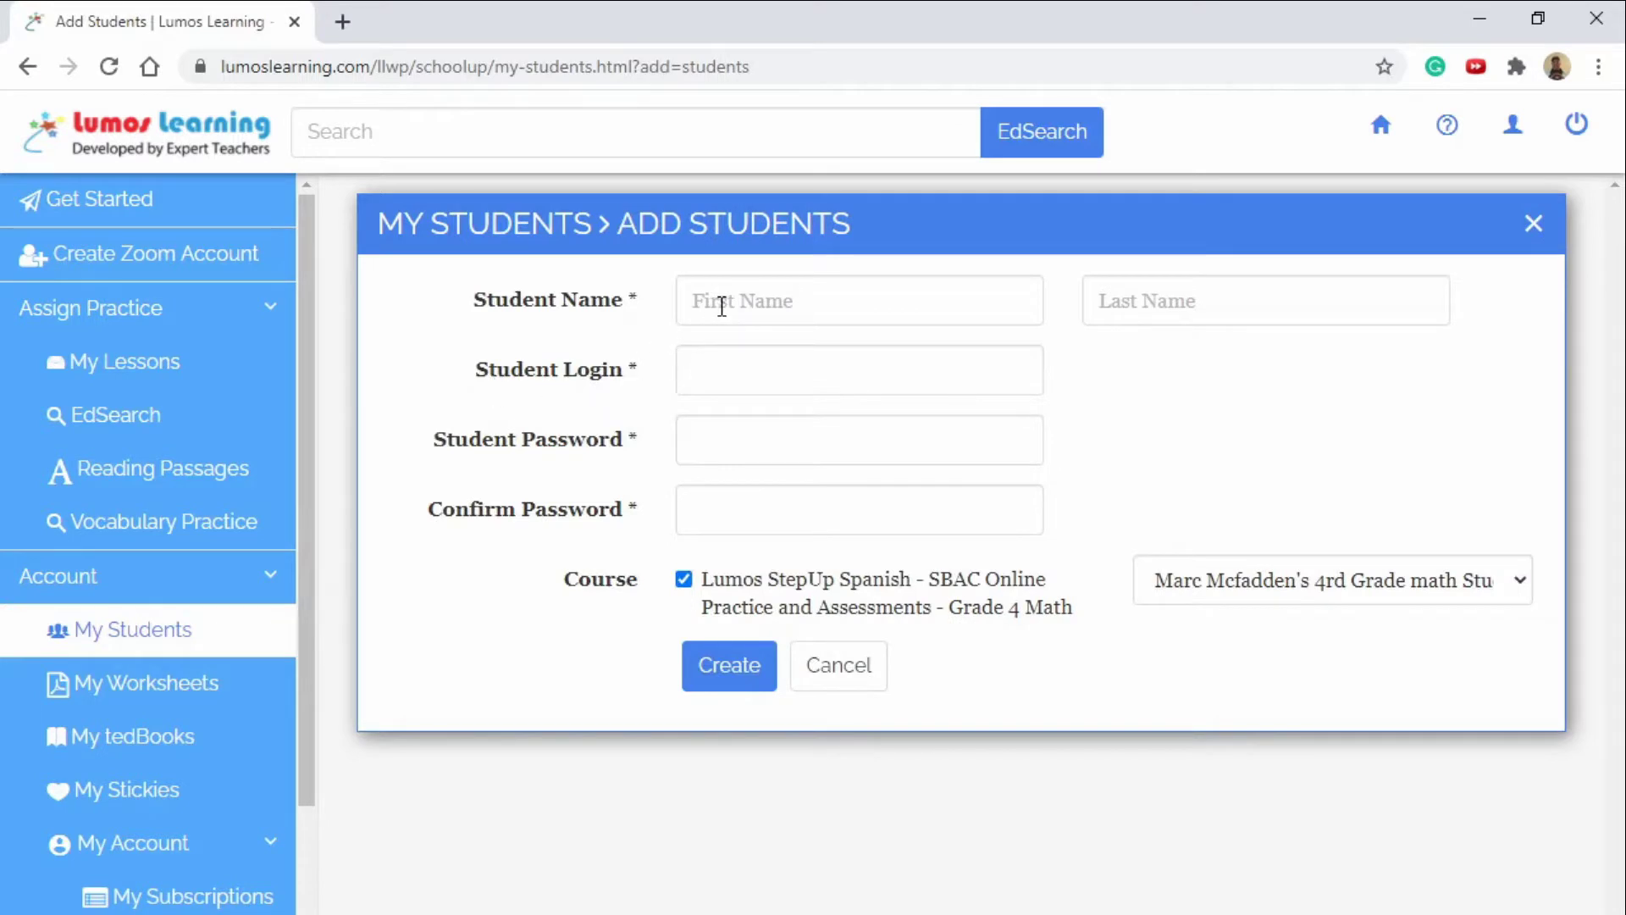
Enter the new student's first and last name in the Add Students form.
left_click(722, 307)
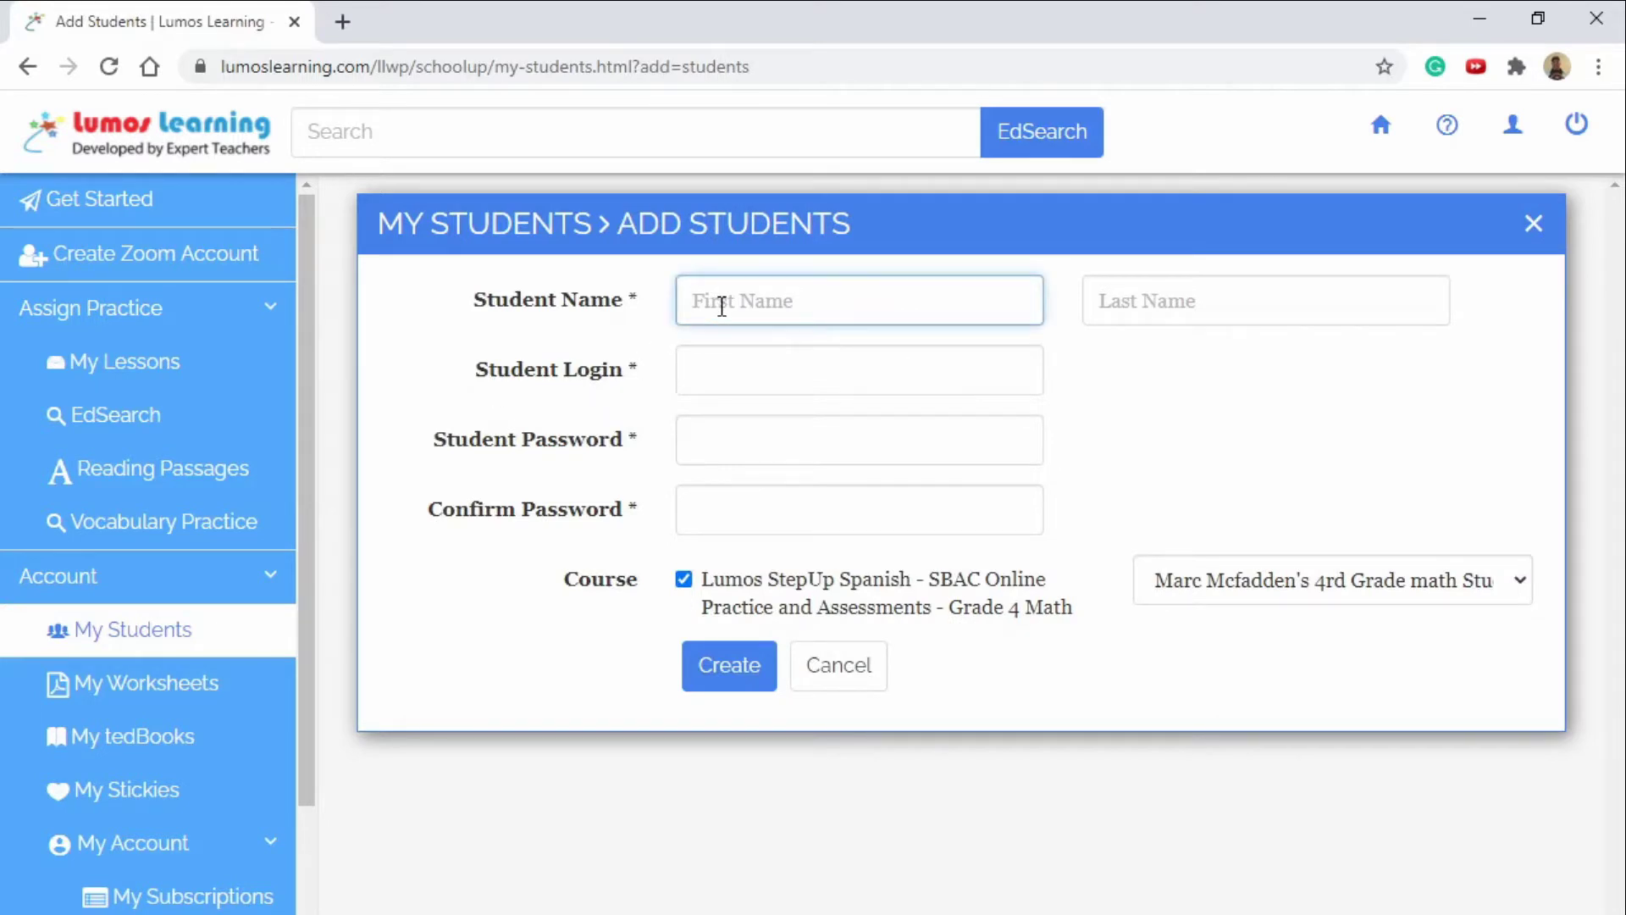
left_click(1176, 319)
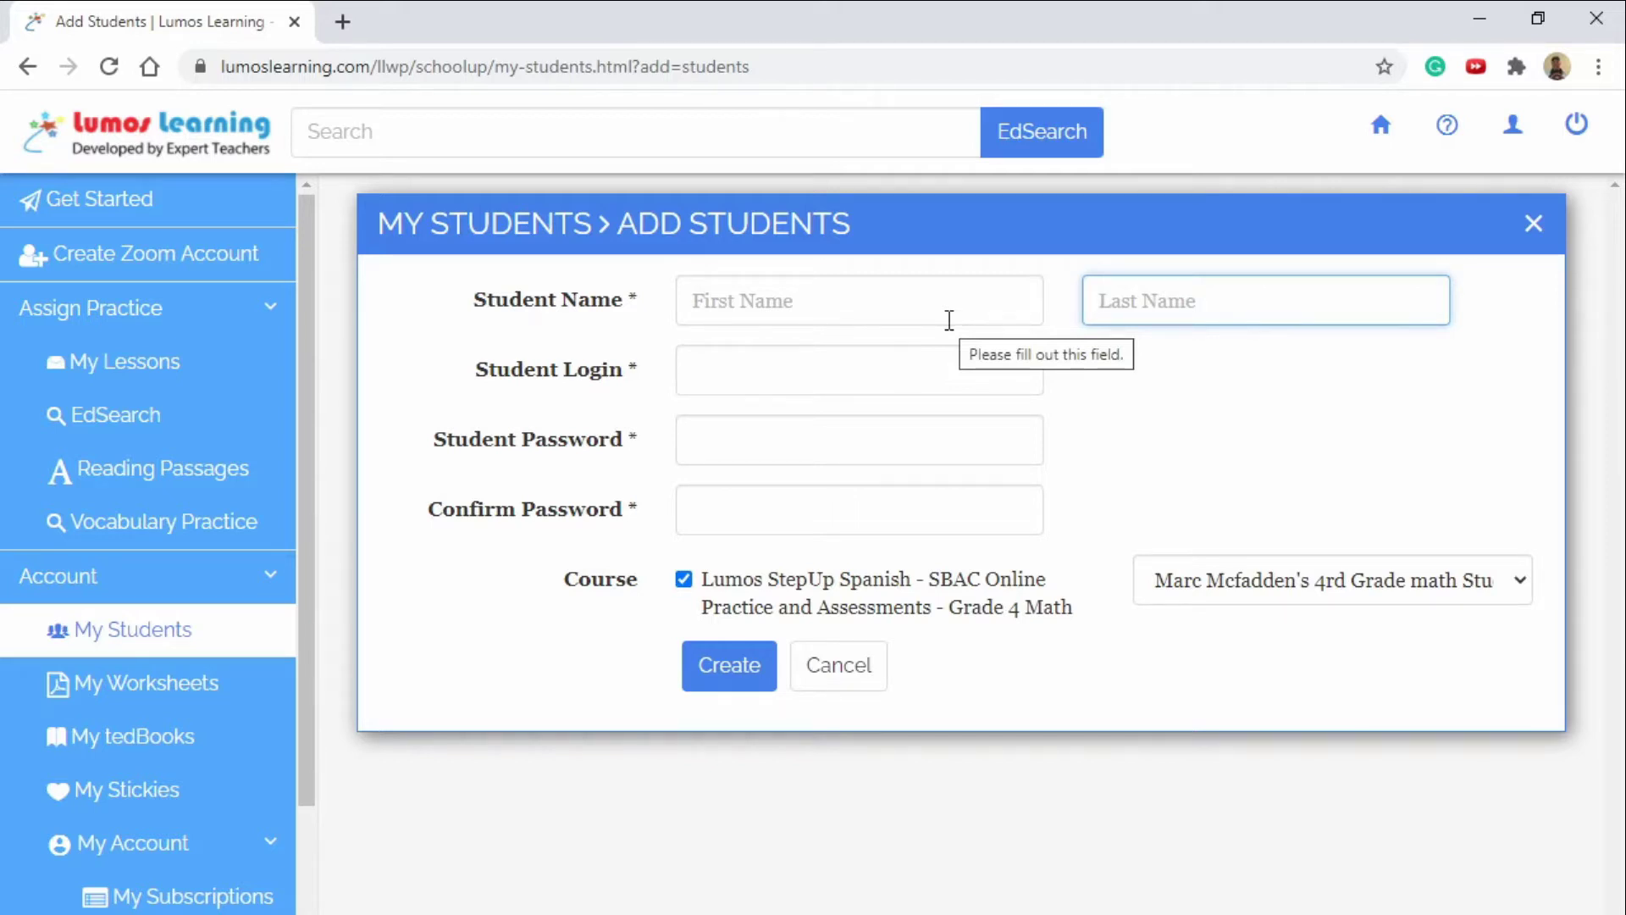
left_click(901, 301)
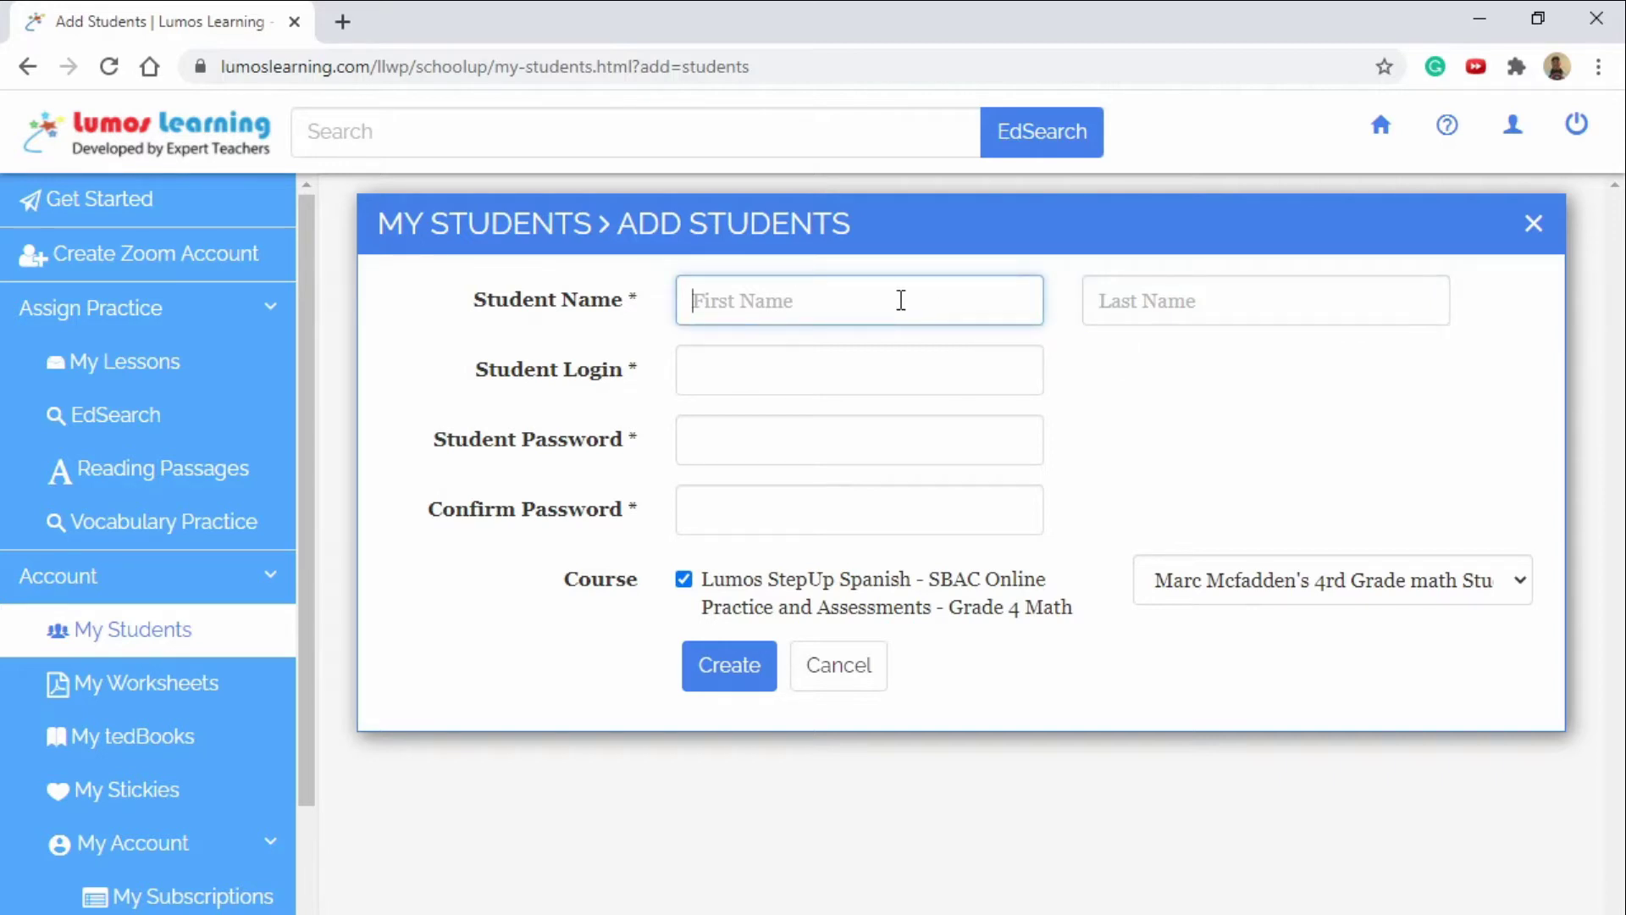
key("Tab")
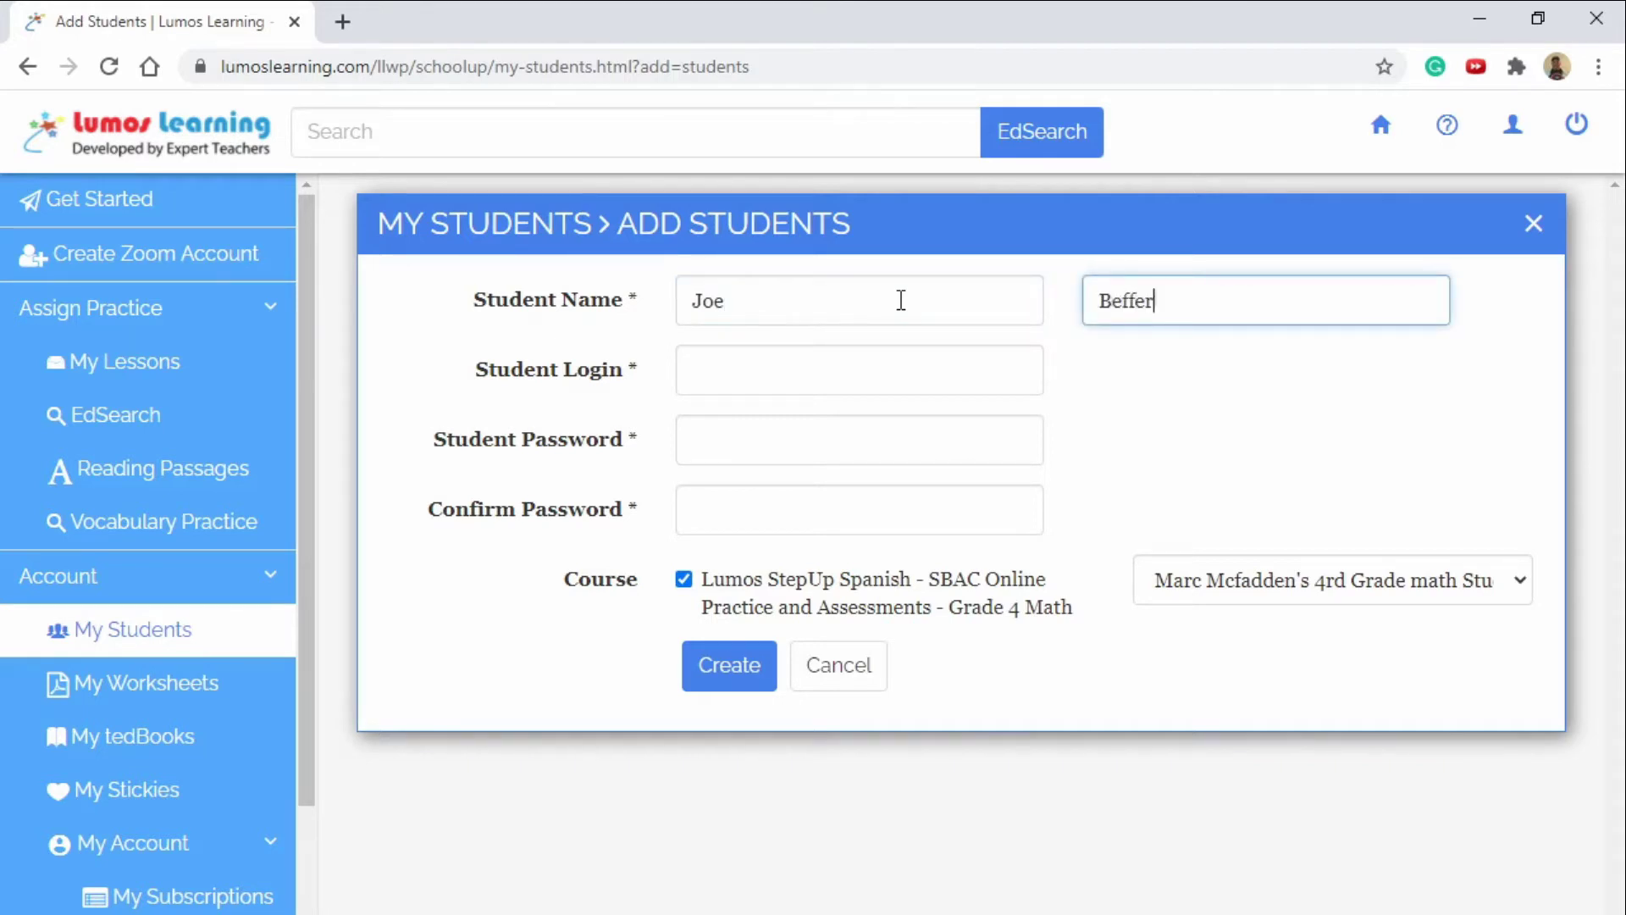
Set the student's login and matching password, check the class section, and create the account.
left_click(769, 370)
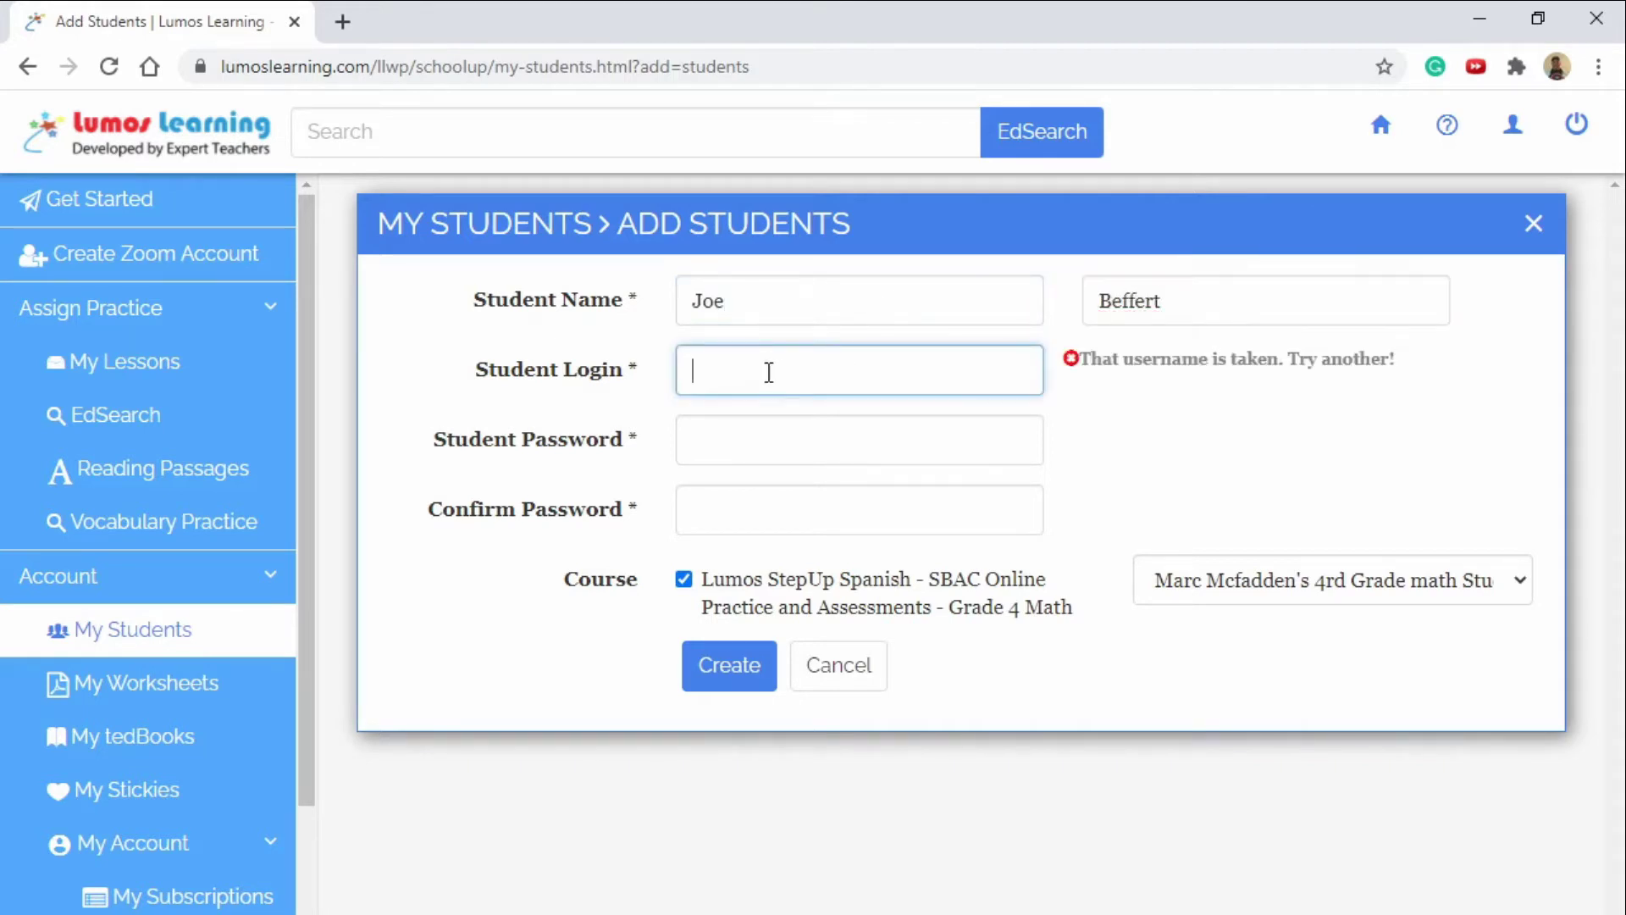
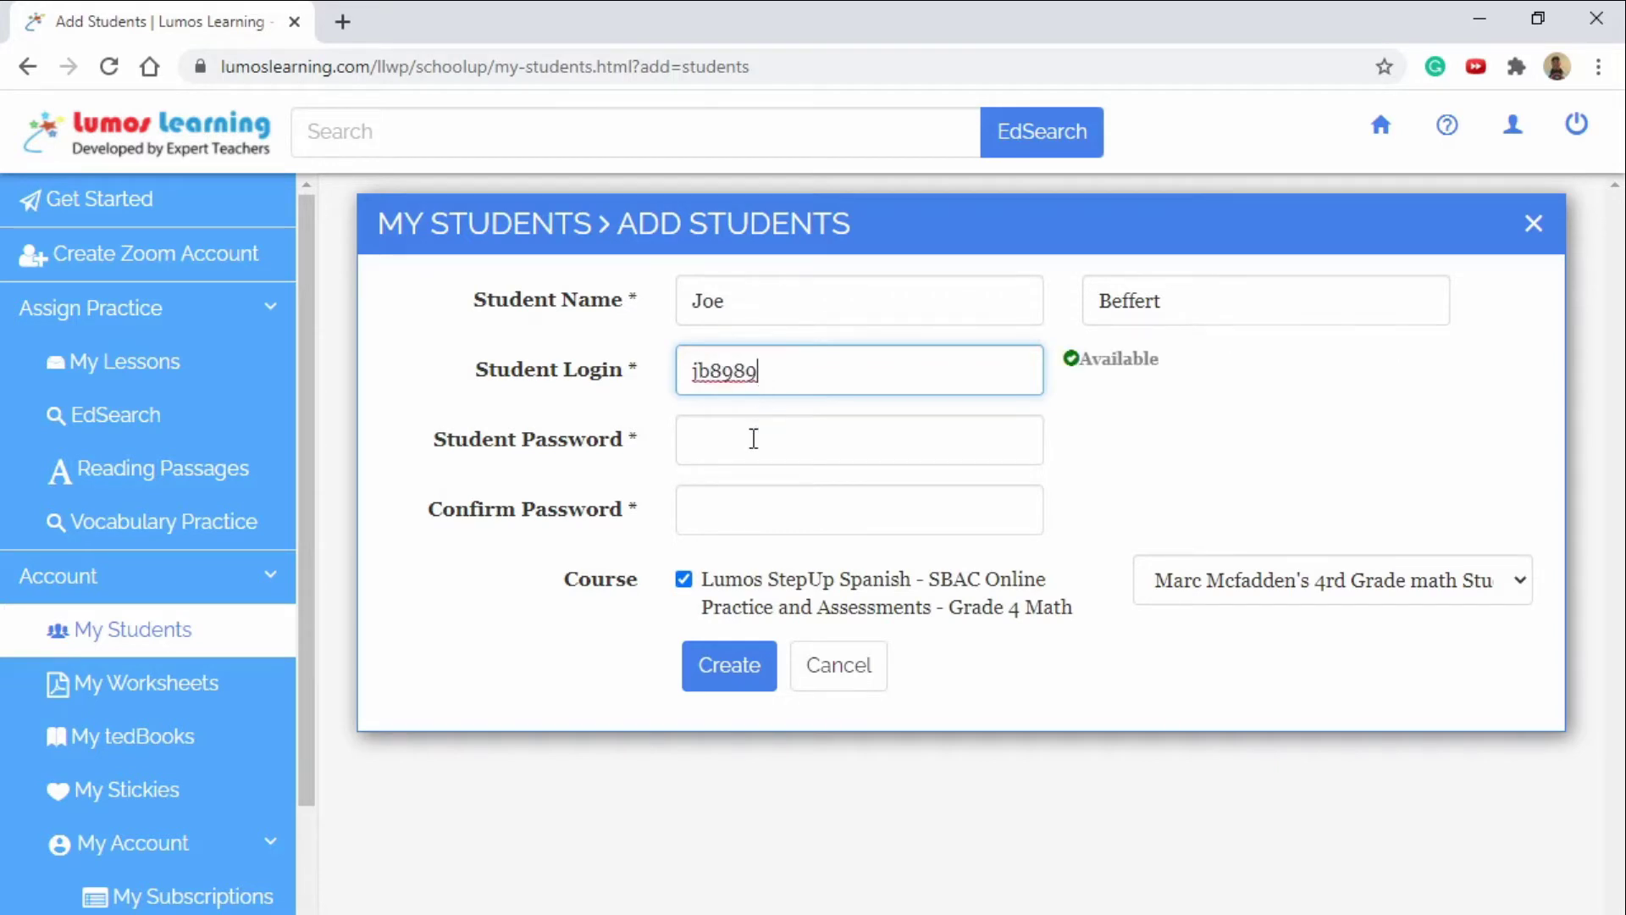
left_click(753, 438)
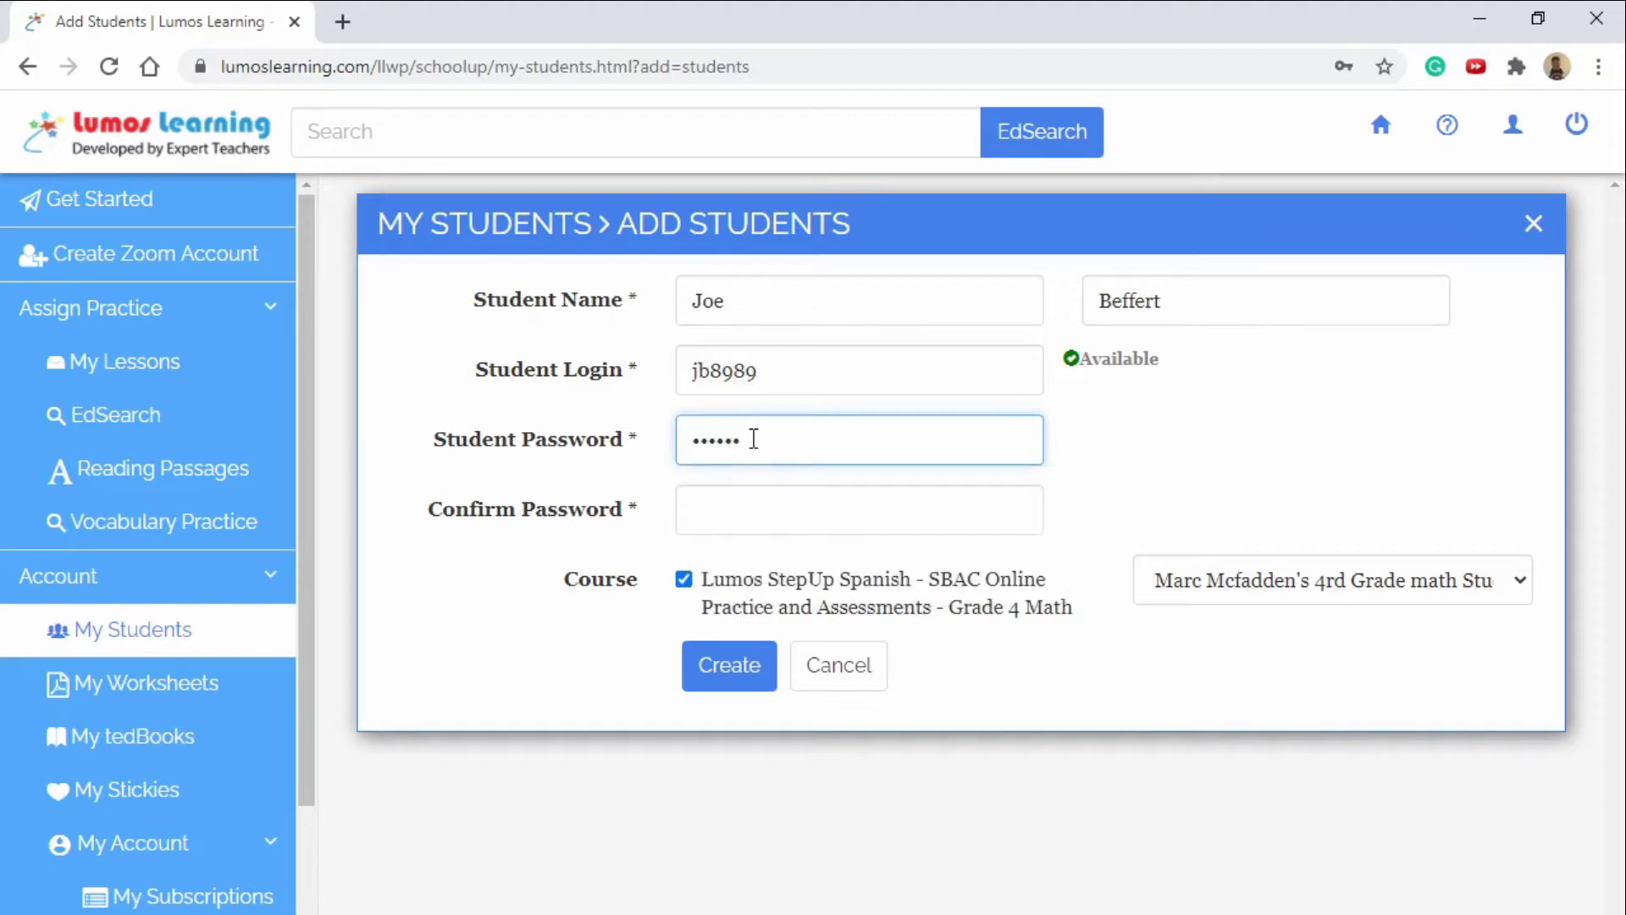
left_click(693, 518)
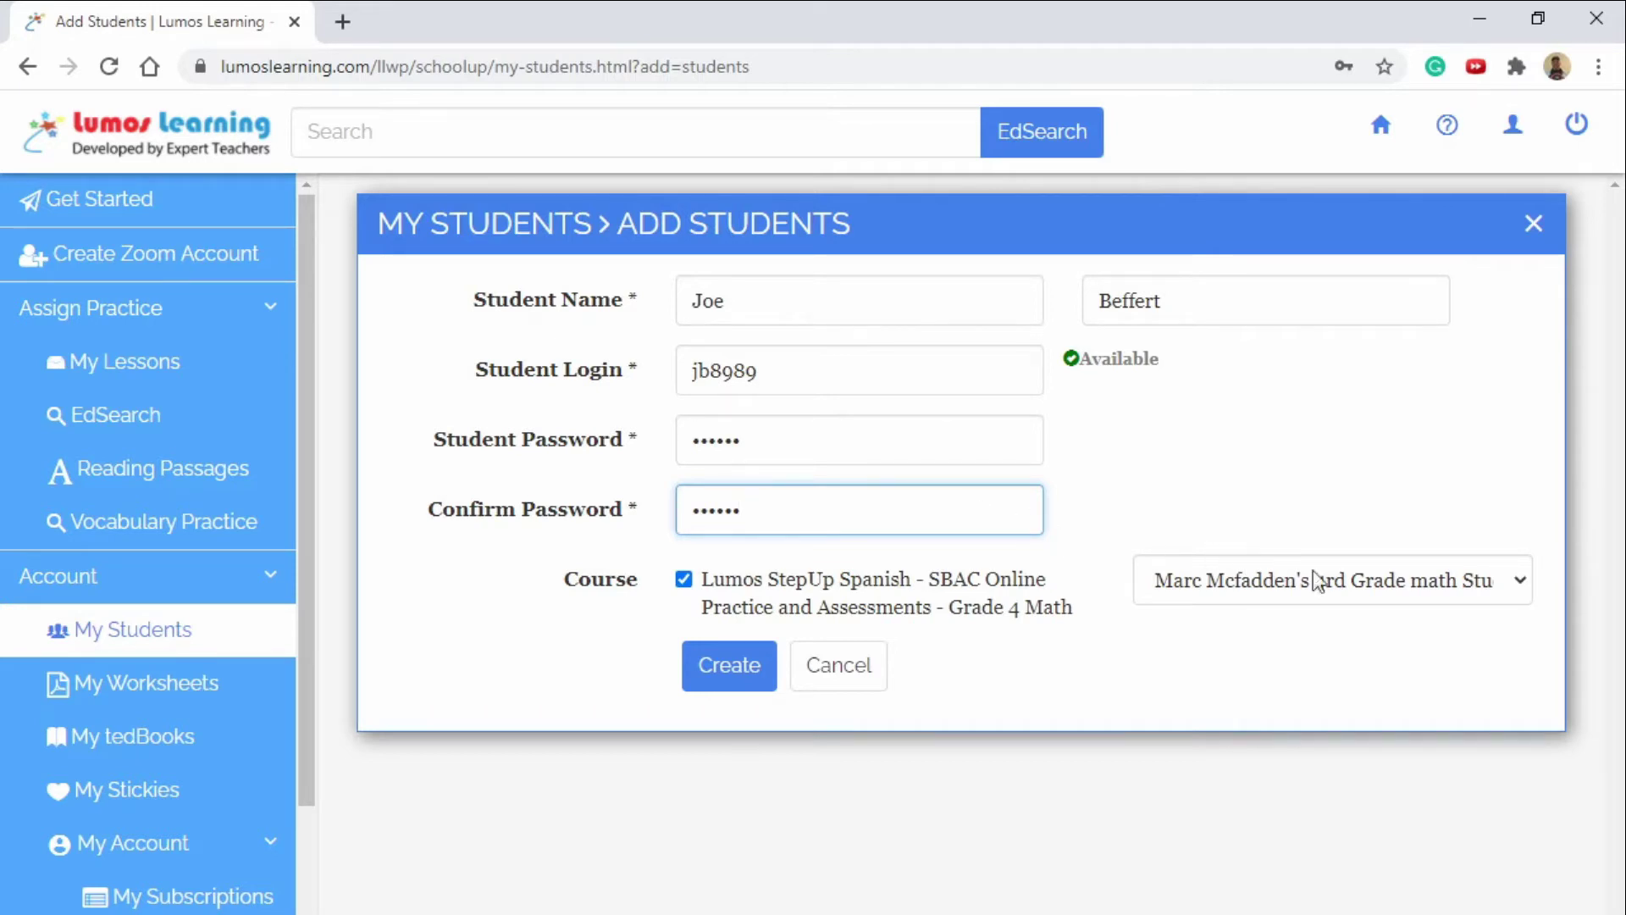
left_click(1520, 587)
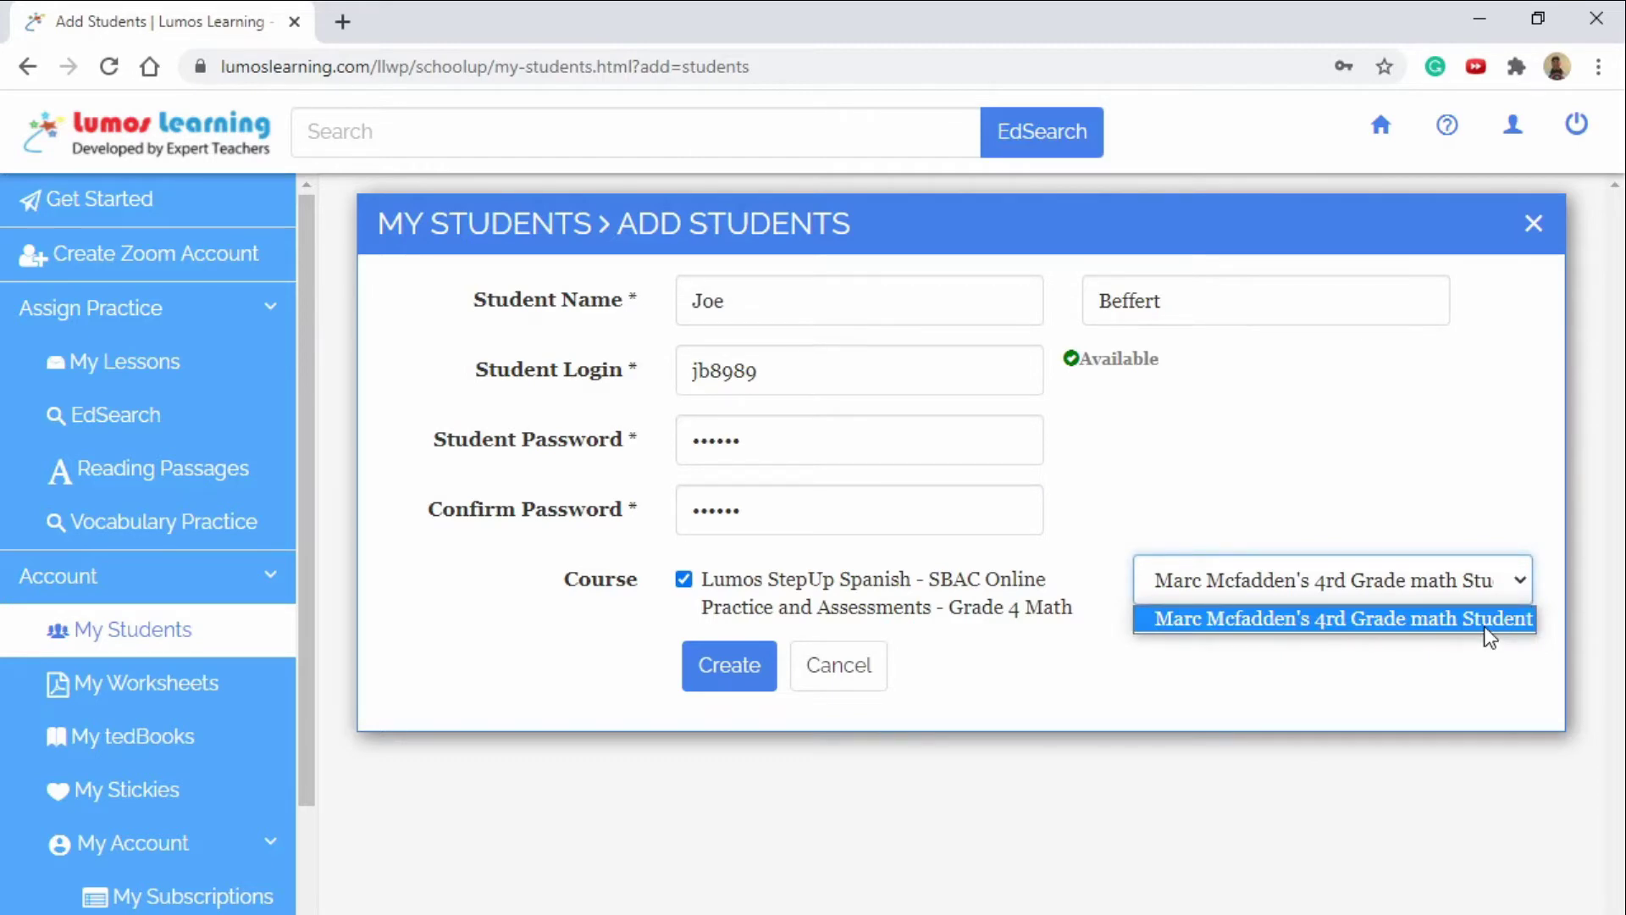
left_click(737, 672)
left_click(1137, 337)
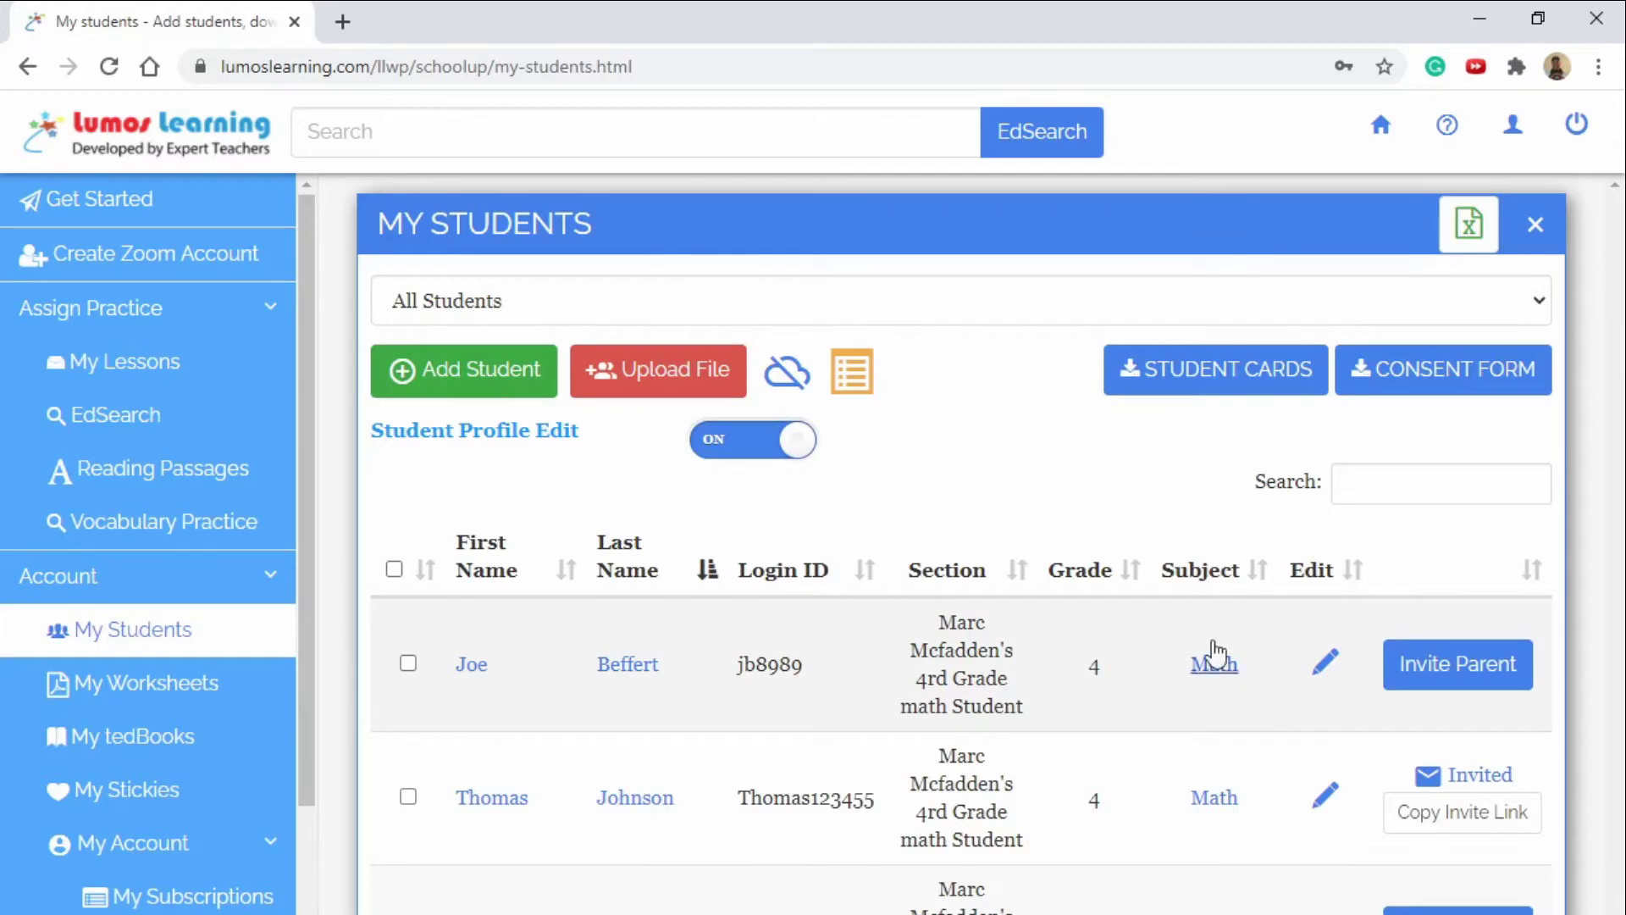
Download the Student Cards PDF with both students' logins, review it, then close it.
left_click(1200, 377)
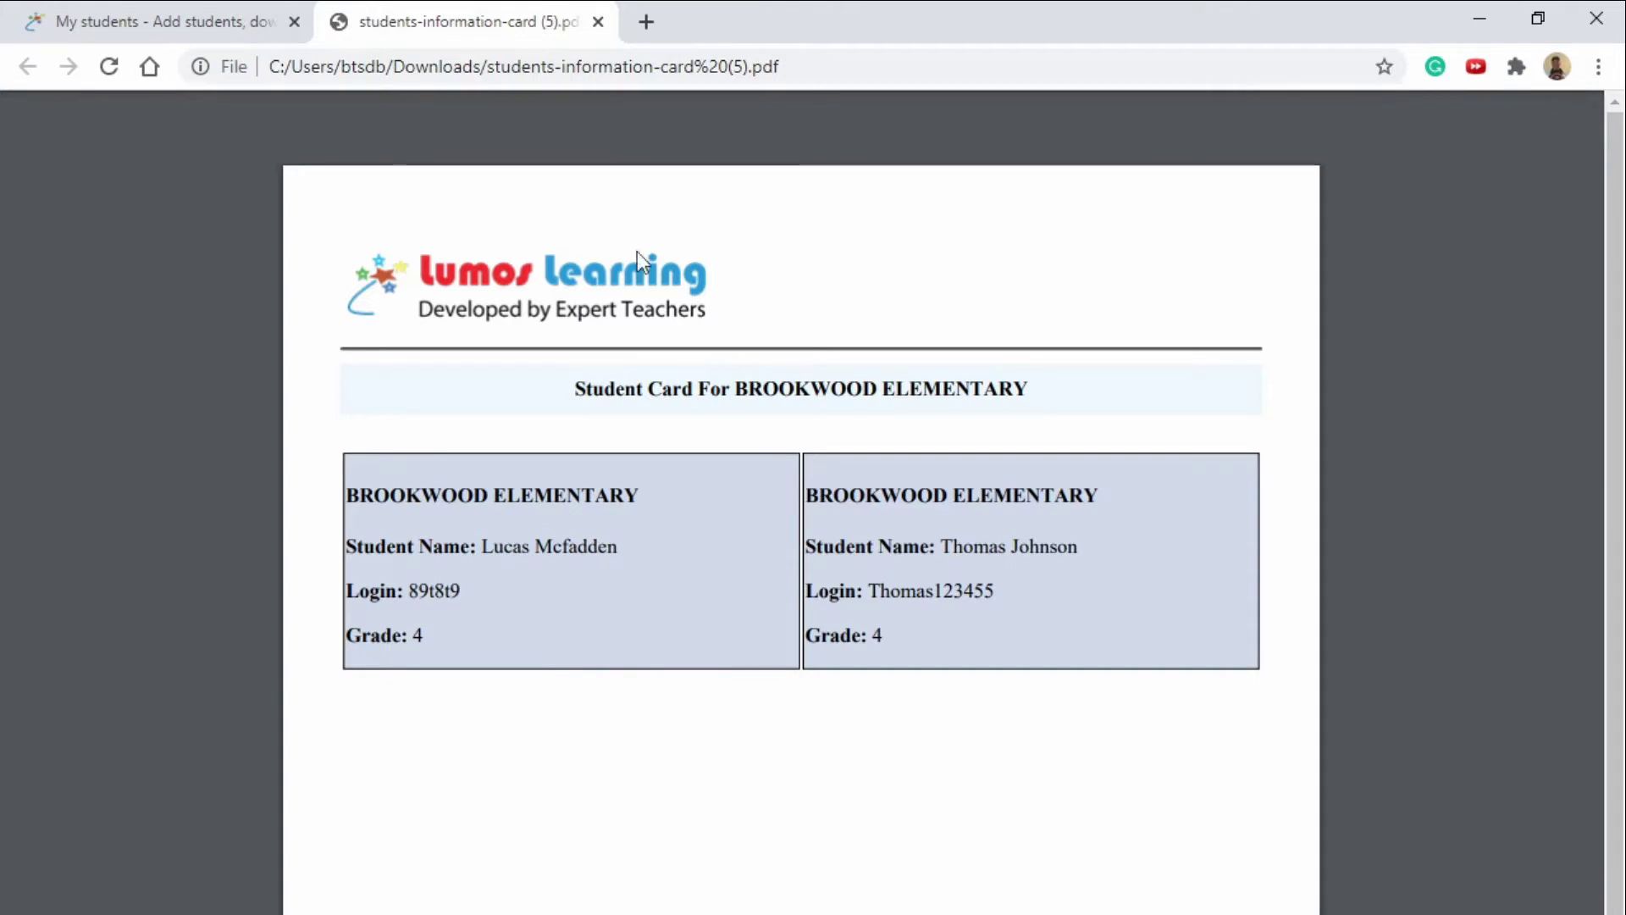
left_click(598, 21)
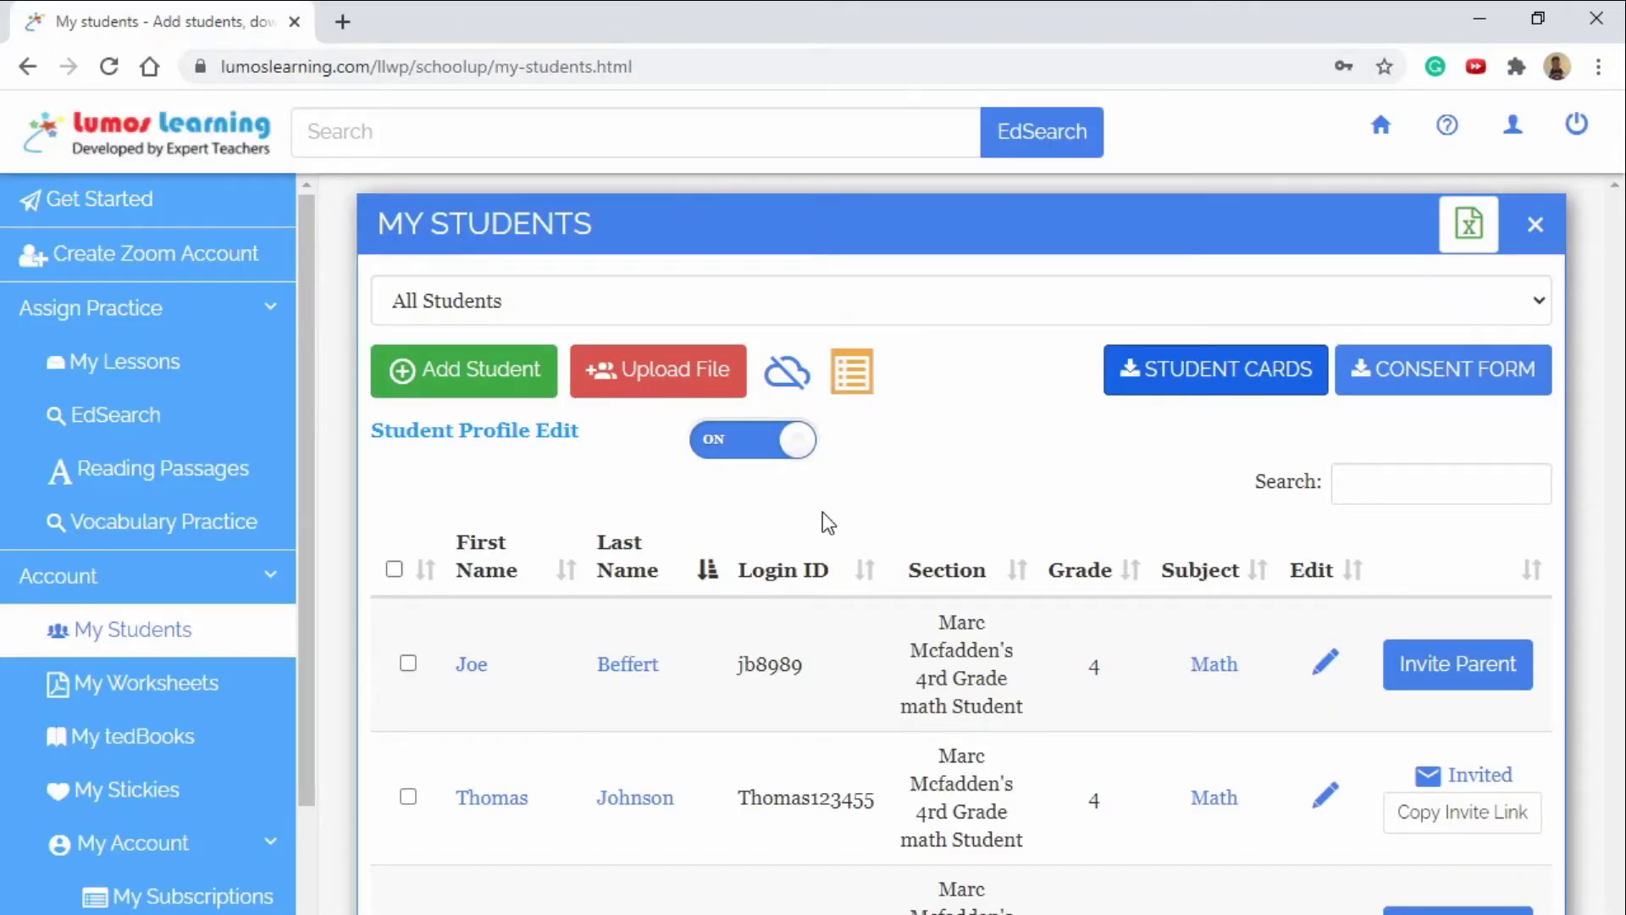
From the Upload File dialog, download and open the bulk-student Excel template.
left_click(669, 370)
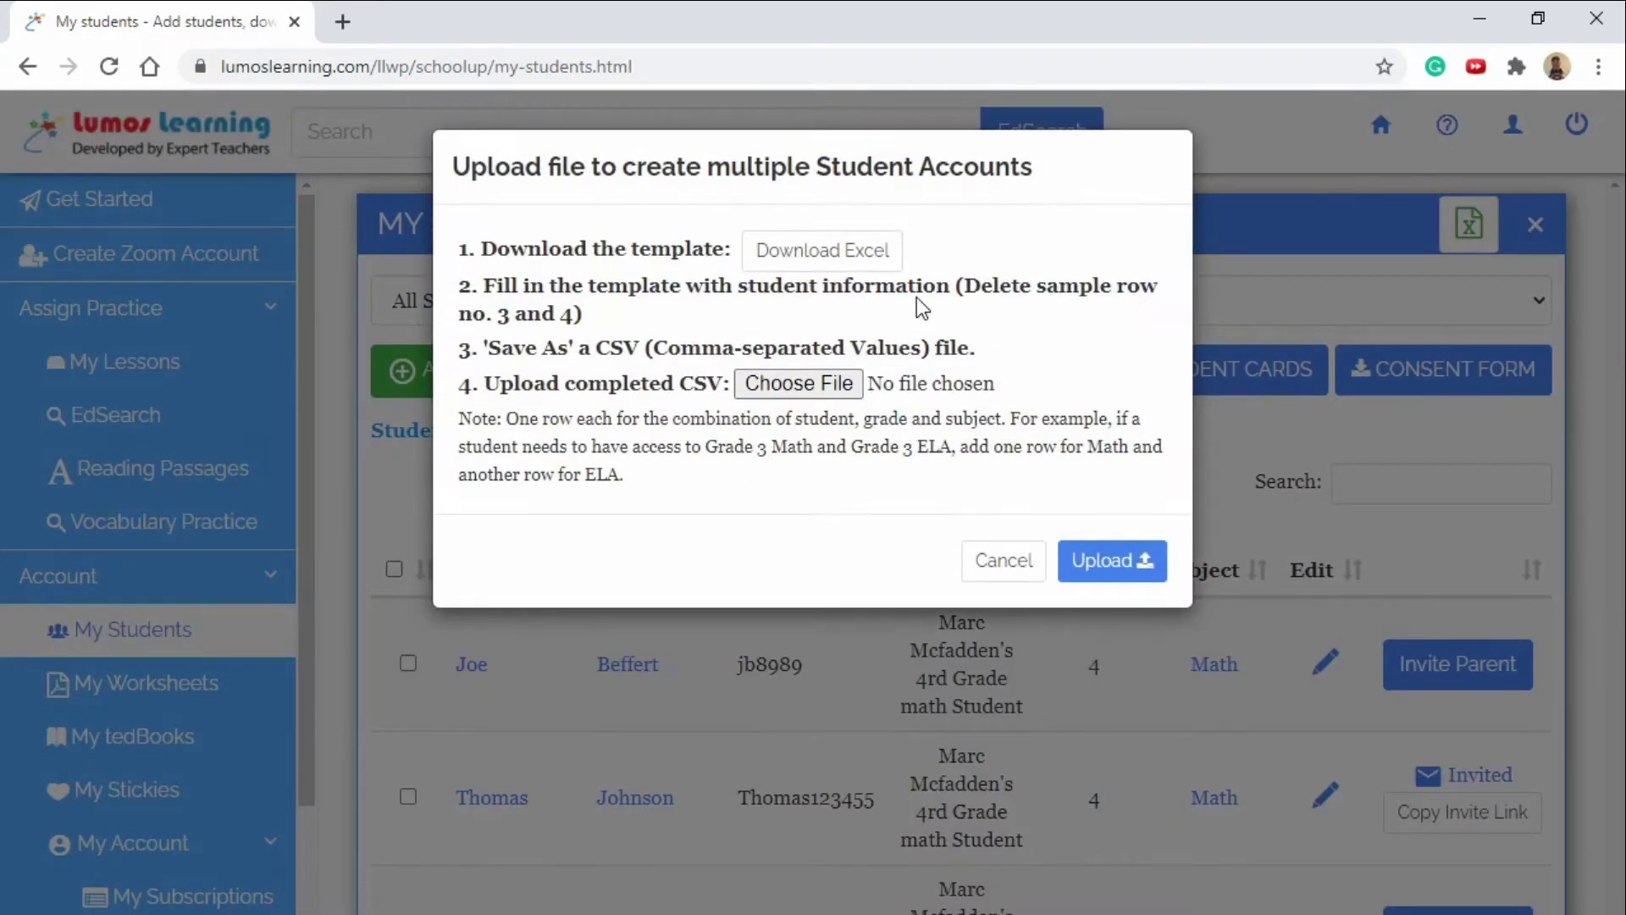
left_click(870, 252)
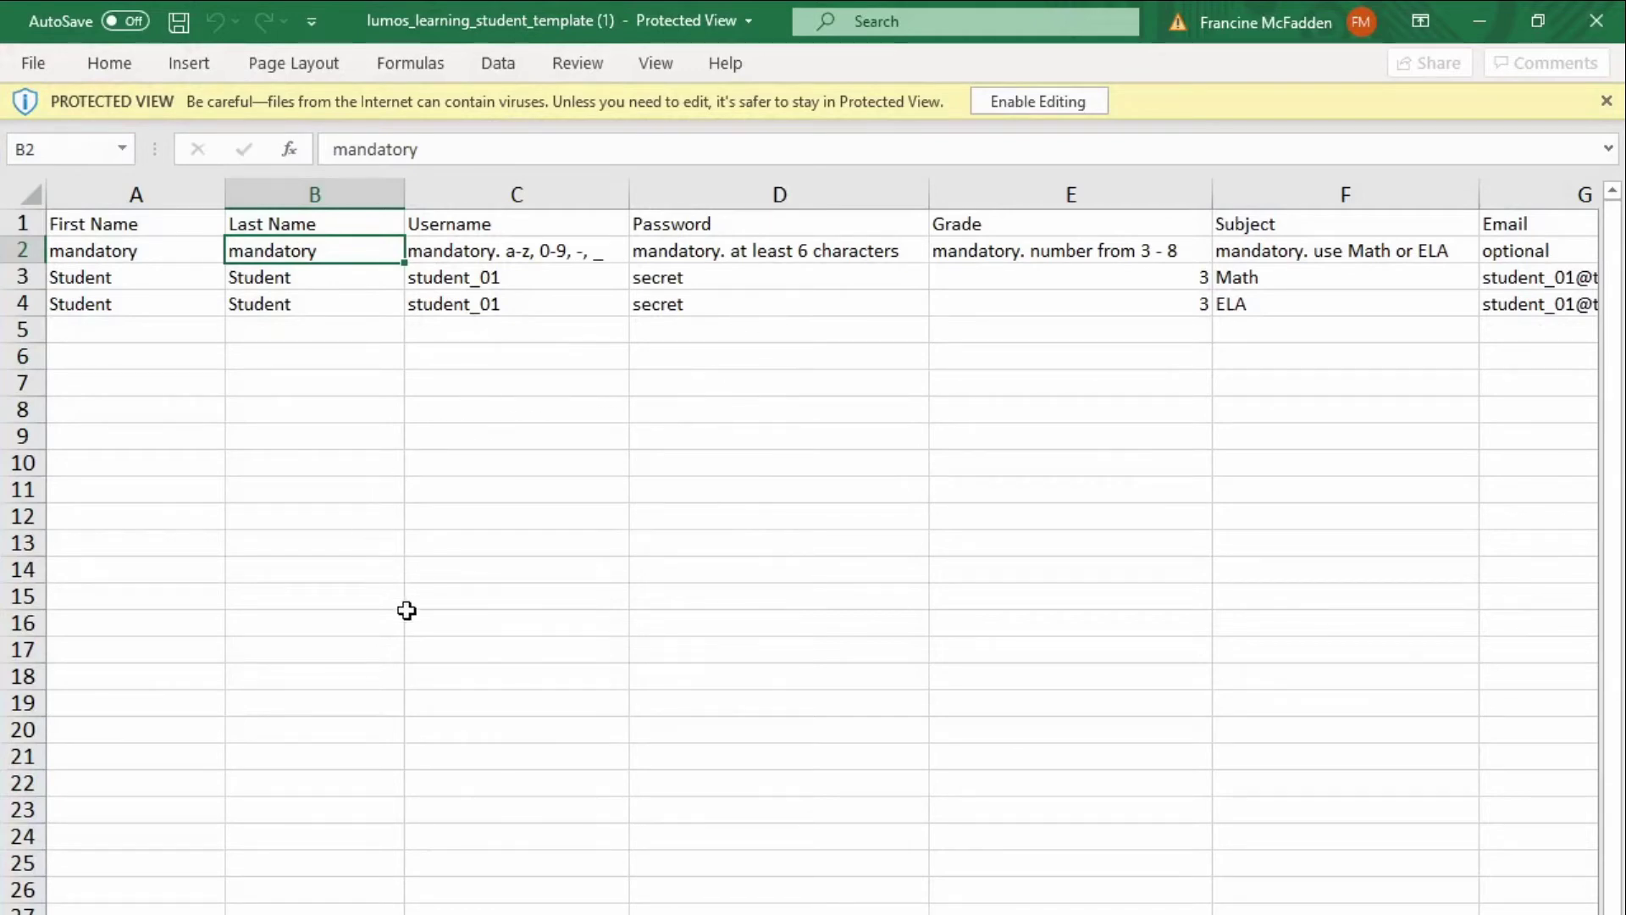
Minimize Excel to get back to the upload dialog in Chrome.
left_click(1479, 14)
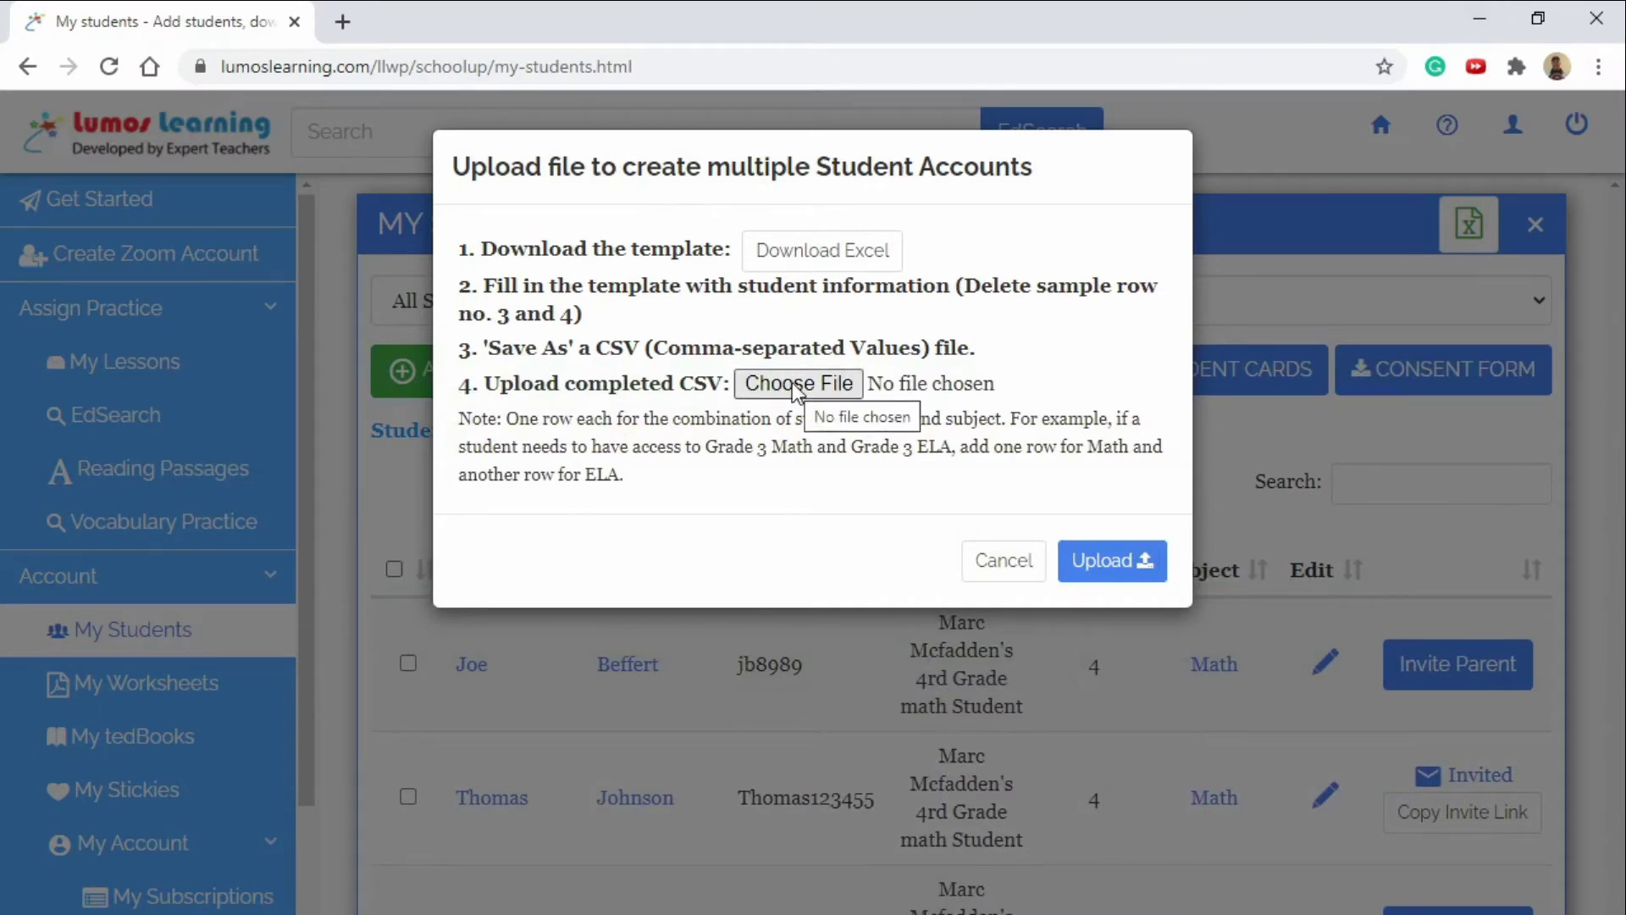
Cancel the Upload file dialog without uploading anything.
left_click(1010, 565)
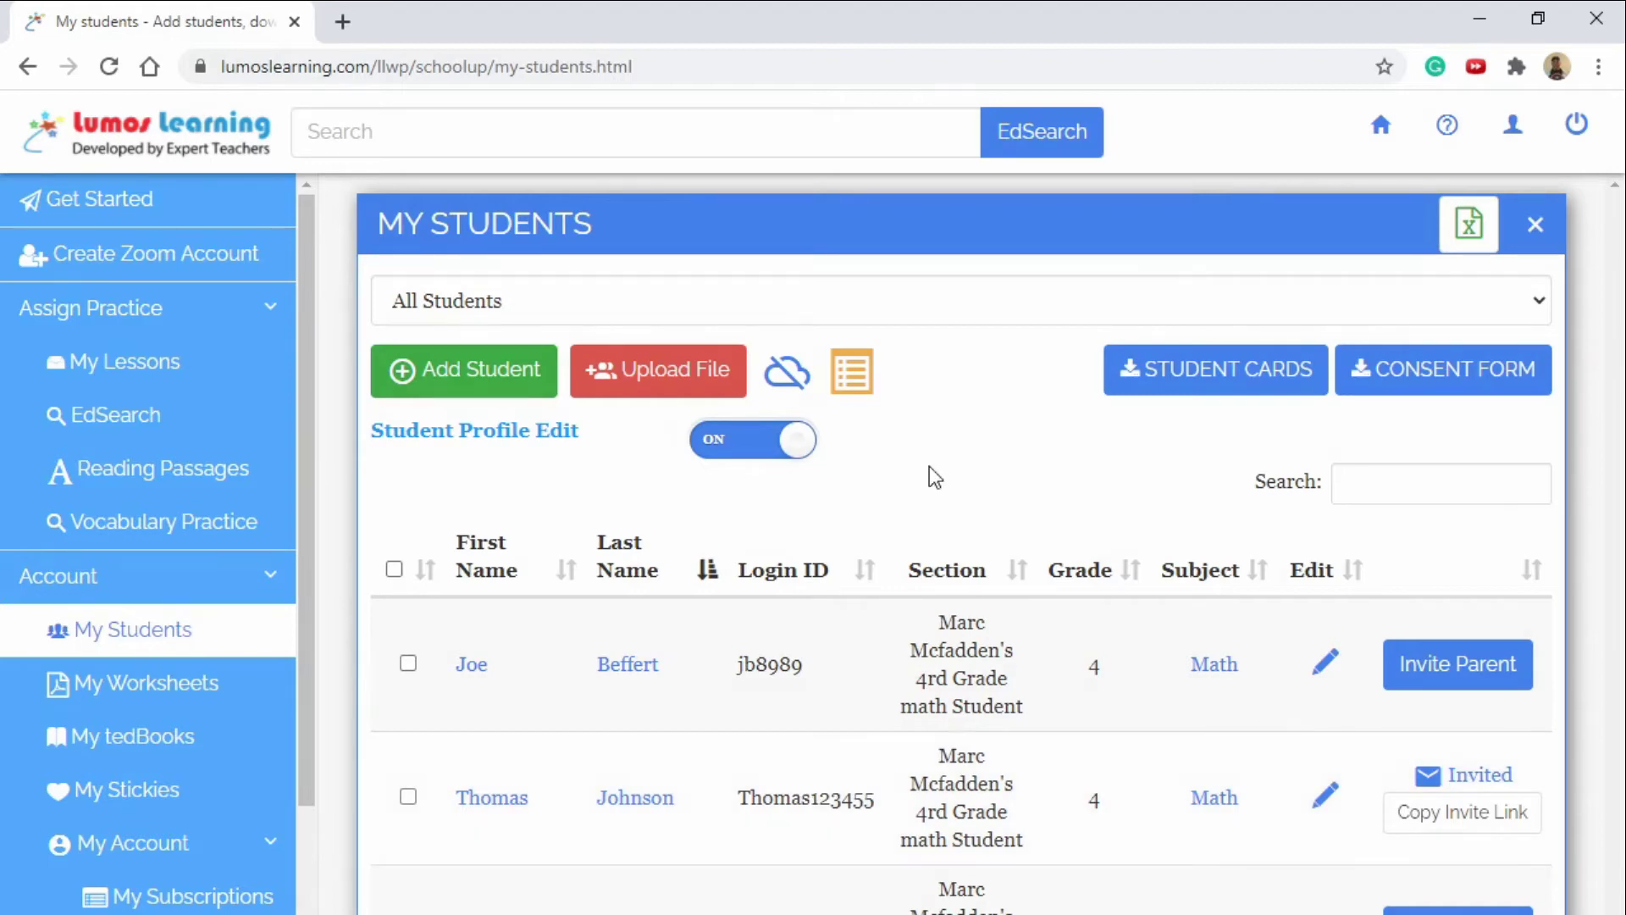
Add the second student listed under Other Student Accounts to the classroom.
left_click(857, 384)
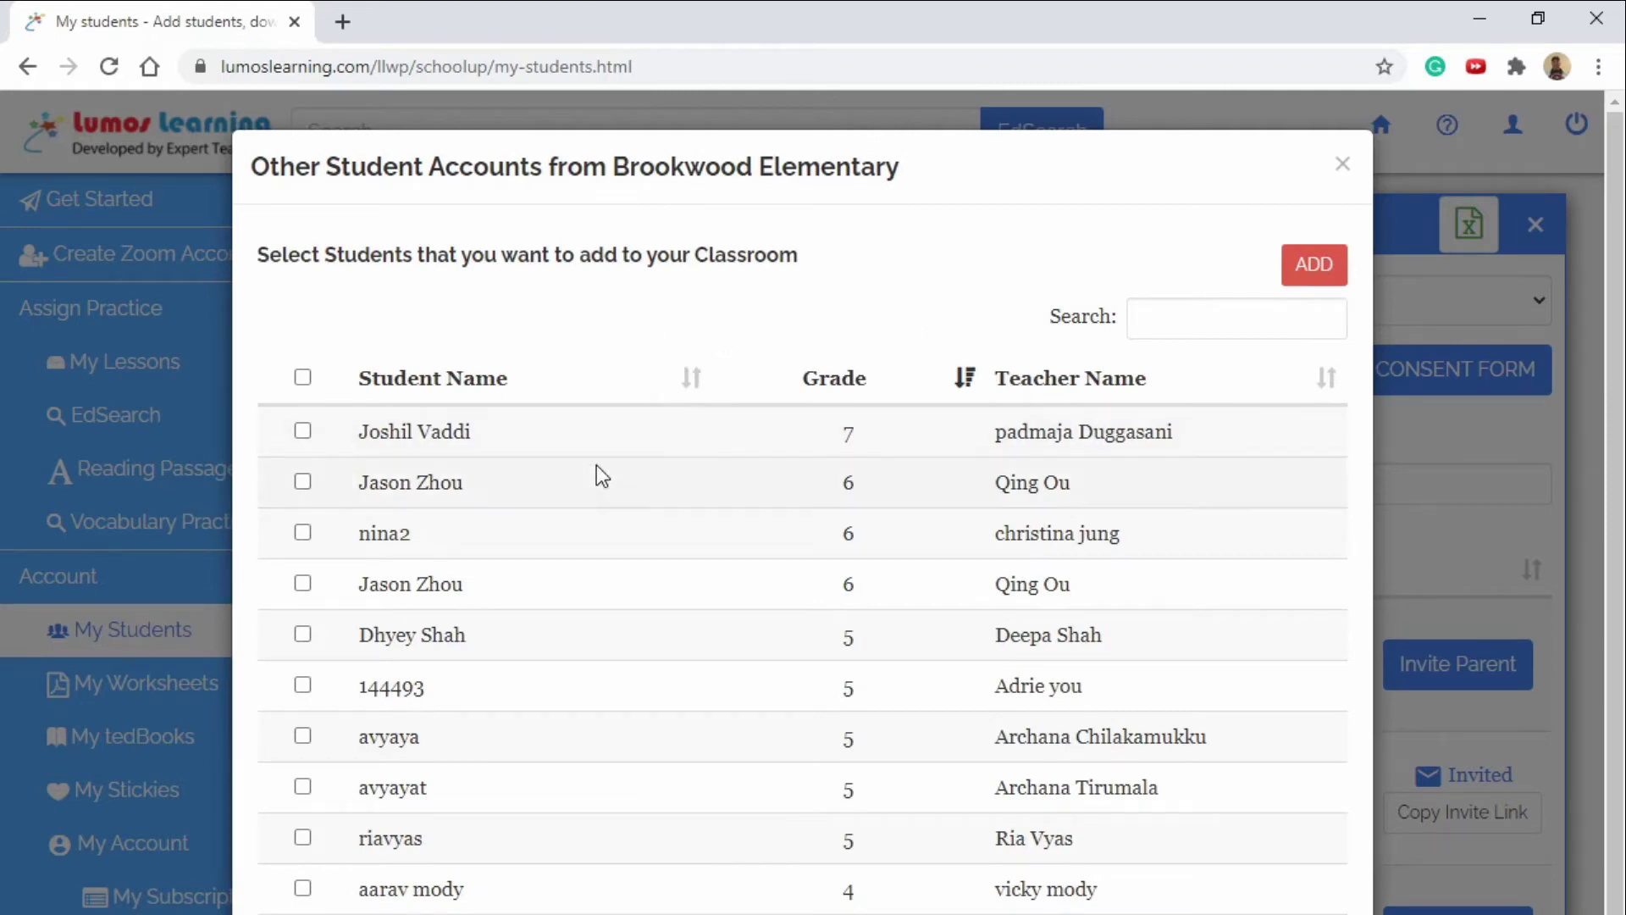
left_click(301, 481)
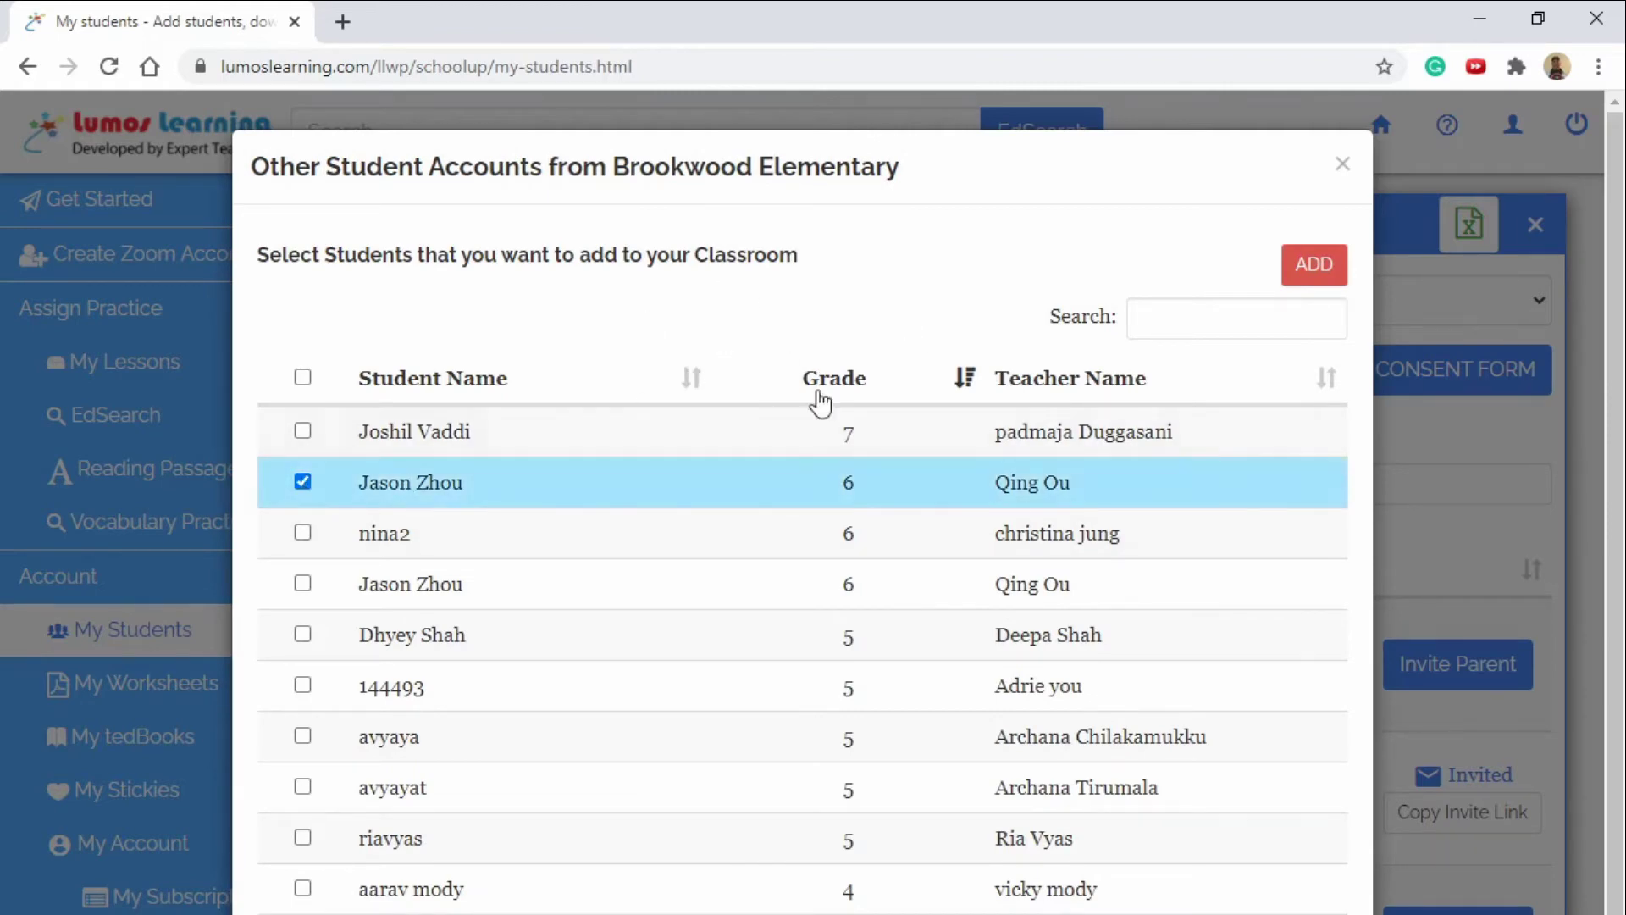
left_click(1300, 264)
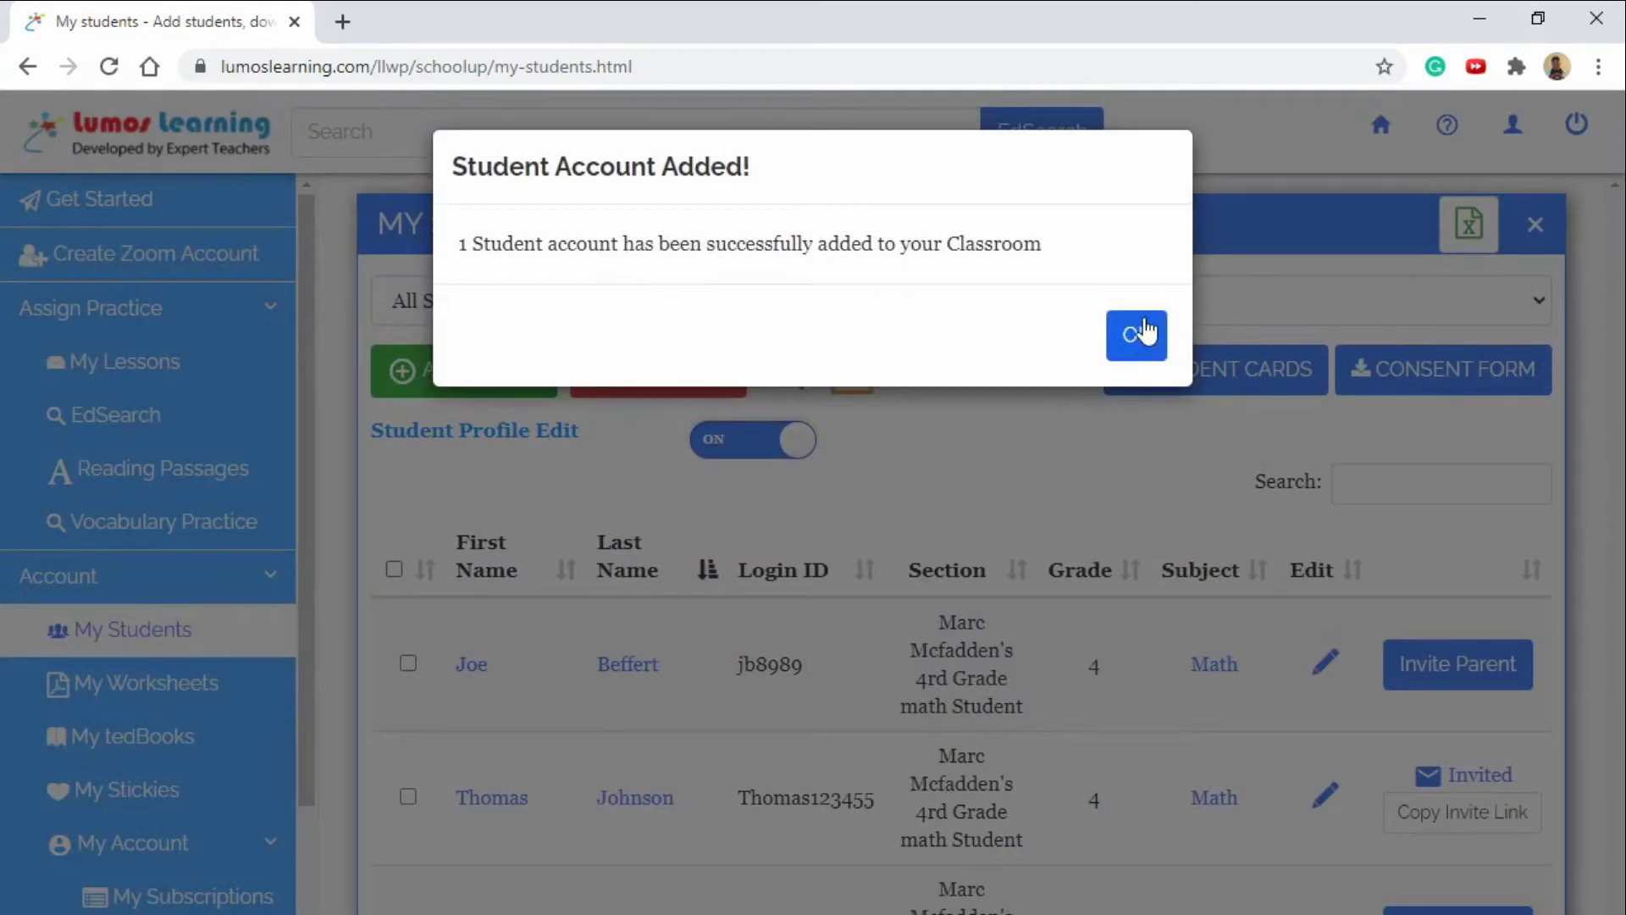
left_click(1136, 335)
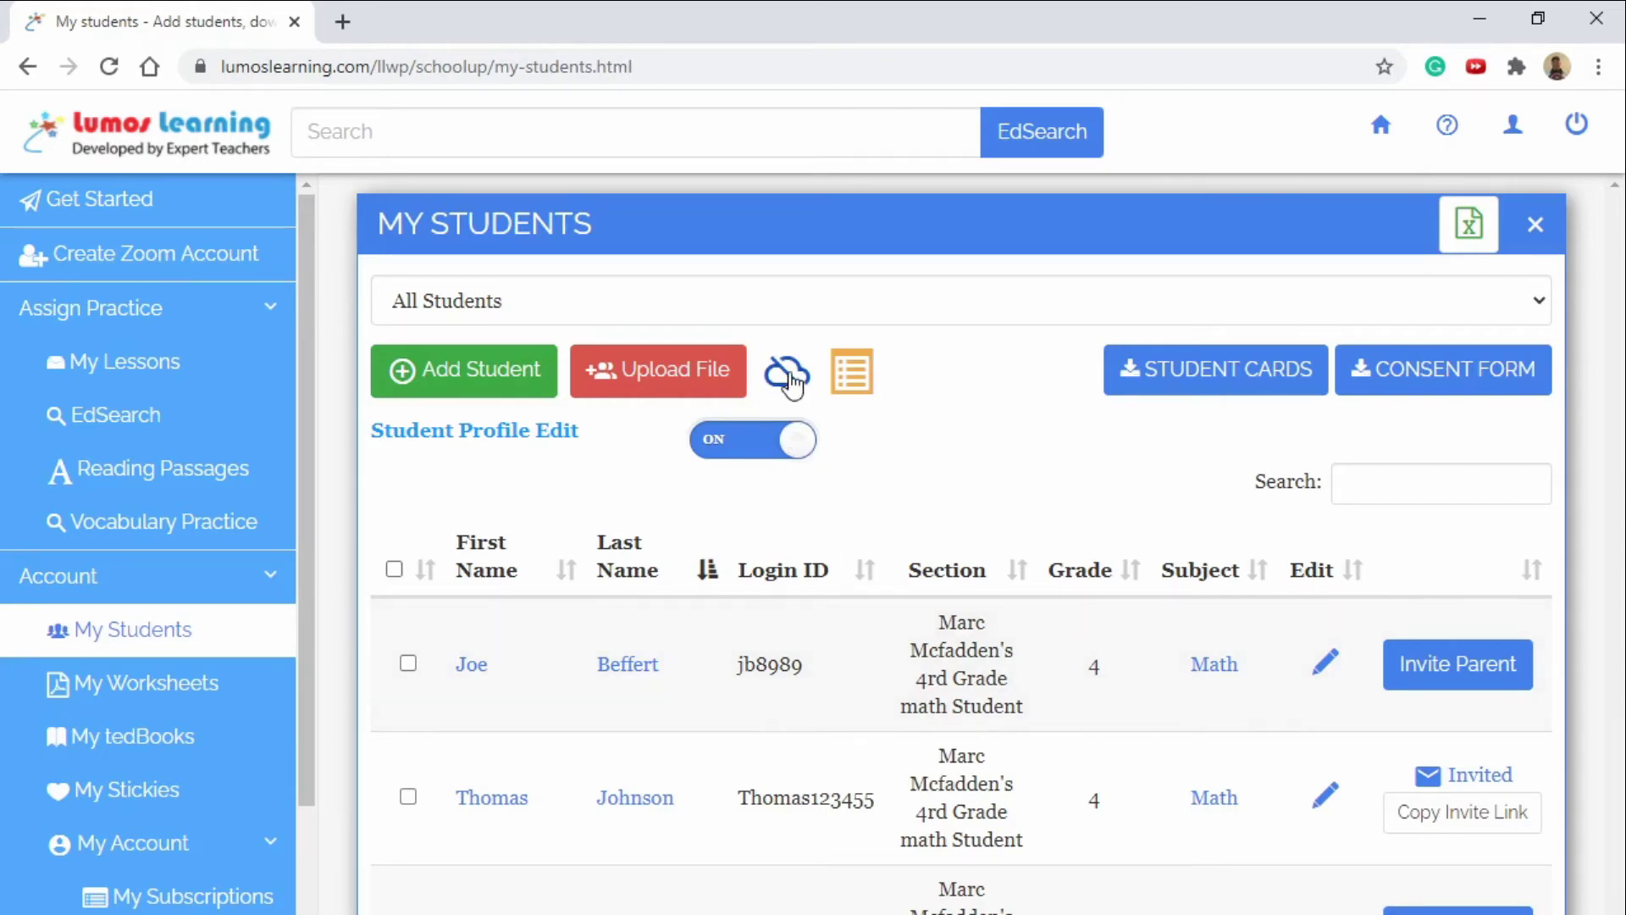
Archive the newly created student using the Archive from My Account option.
left_click(409, 664)
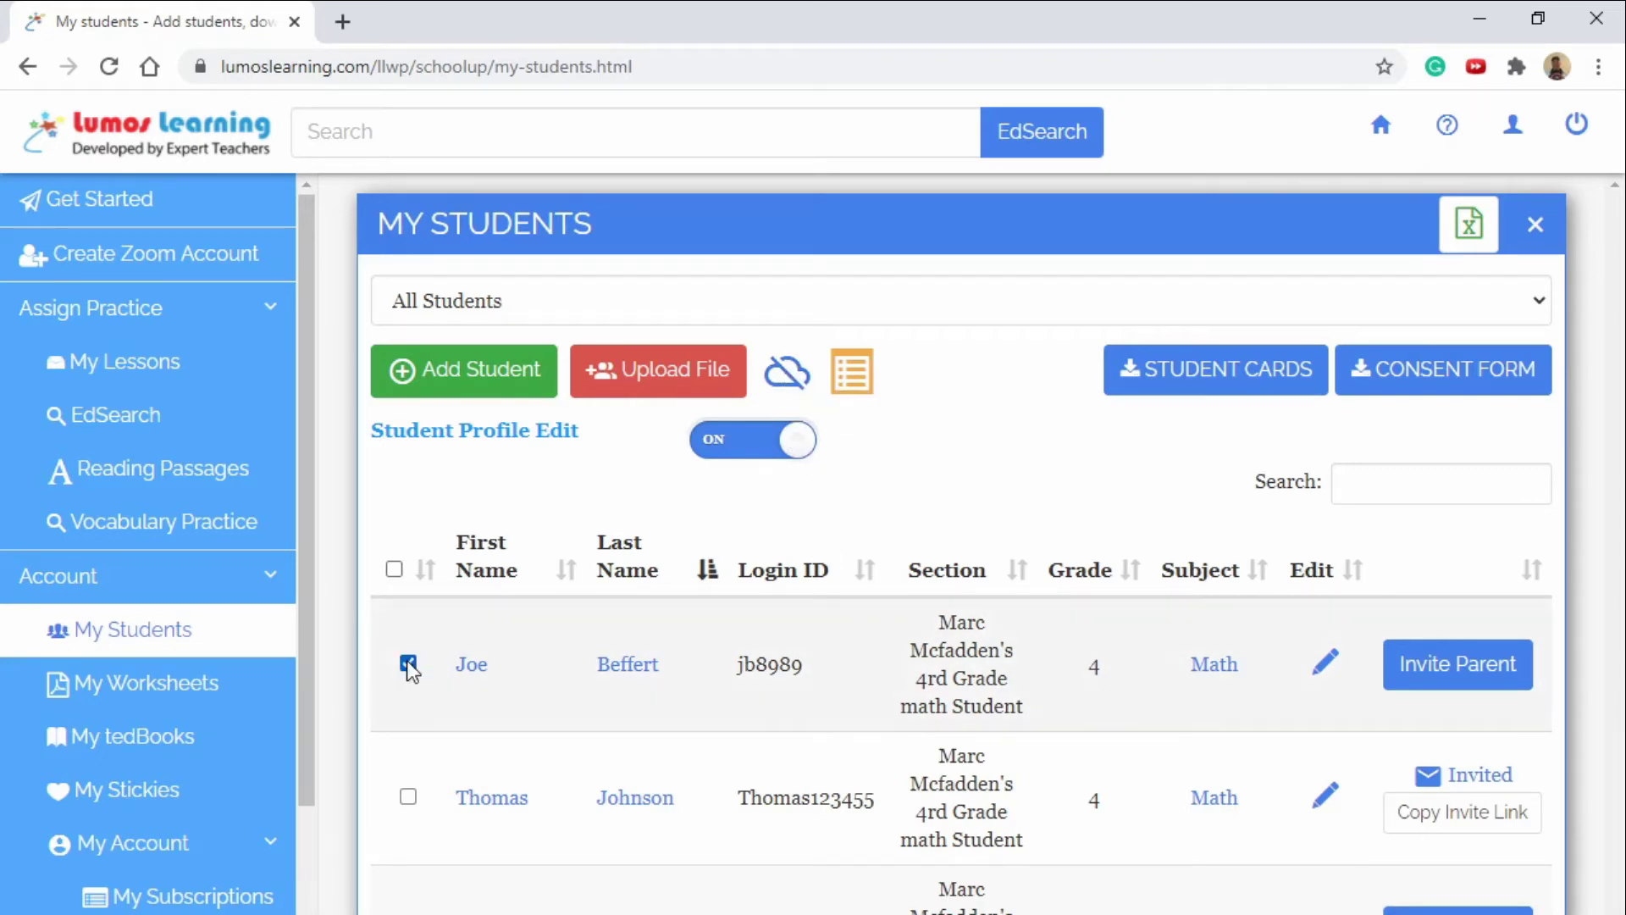
left_click(773, 381)
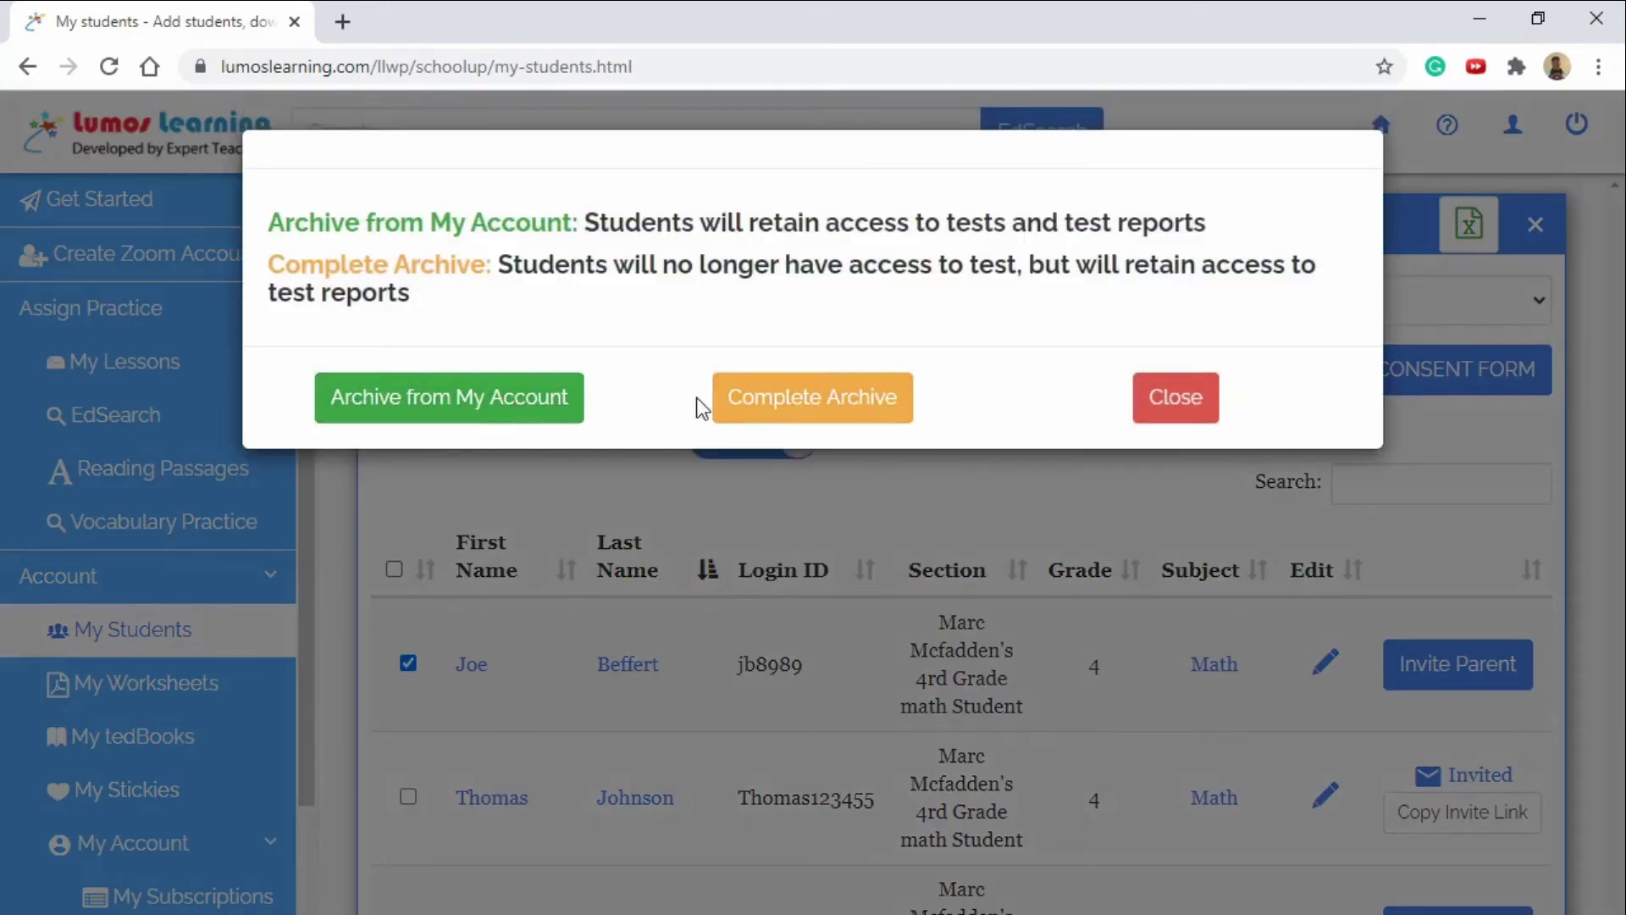
left_click(543, 405)
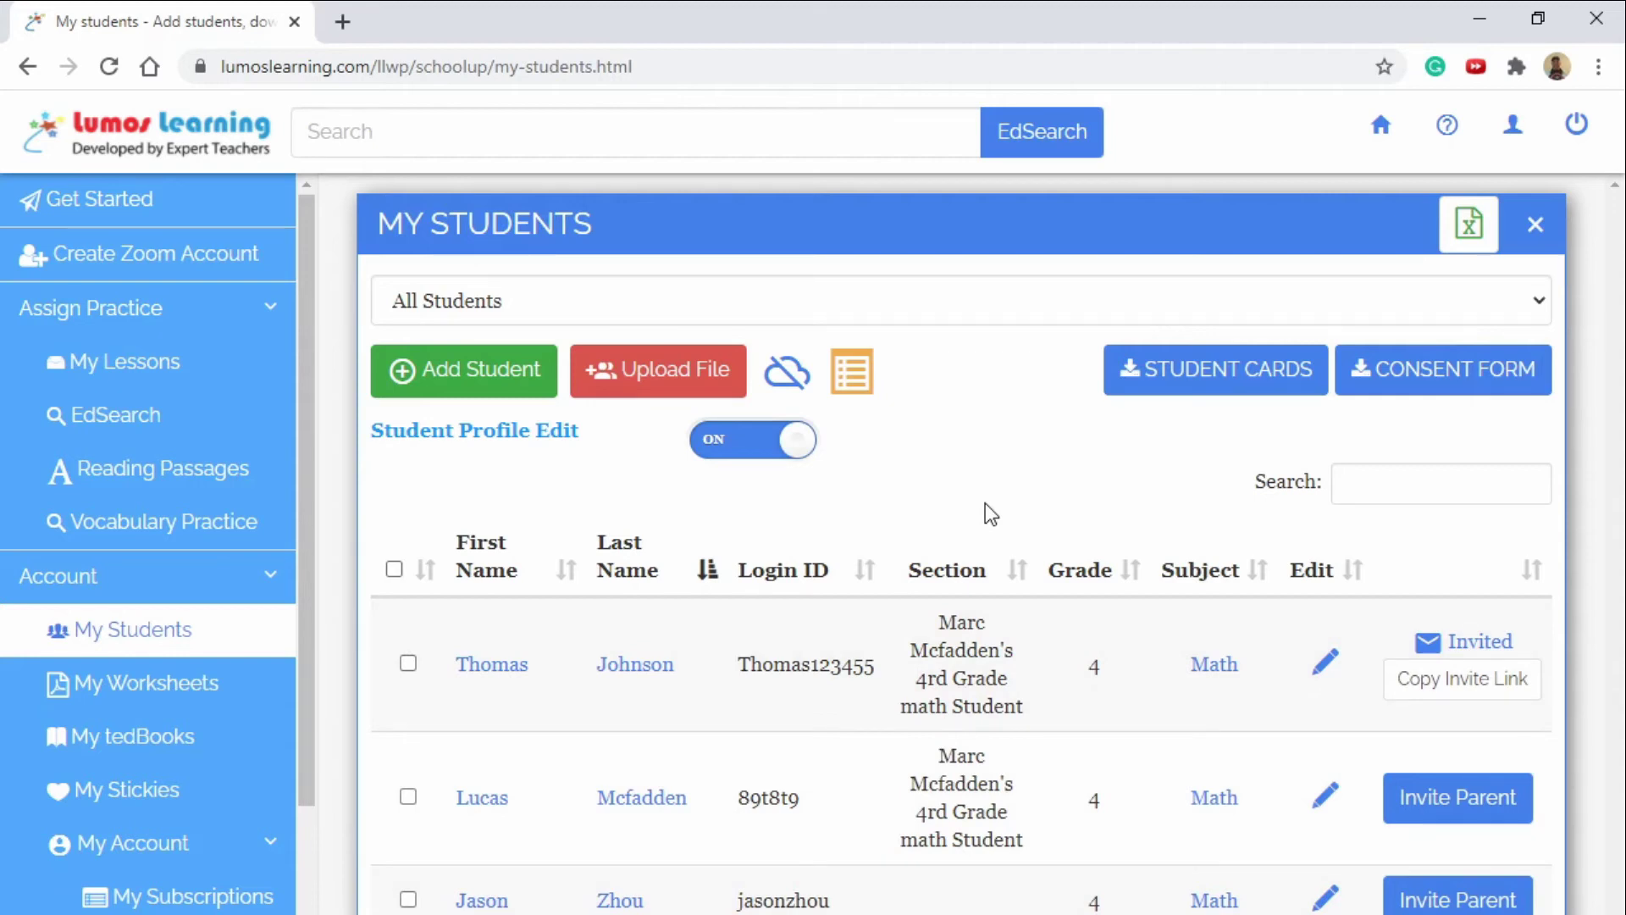
left_click(1328, 674)
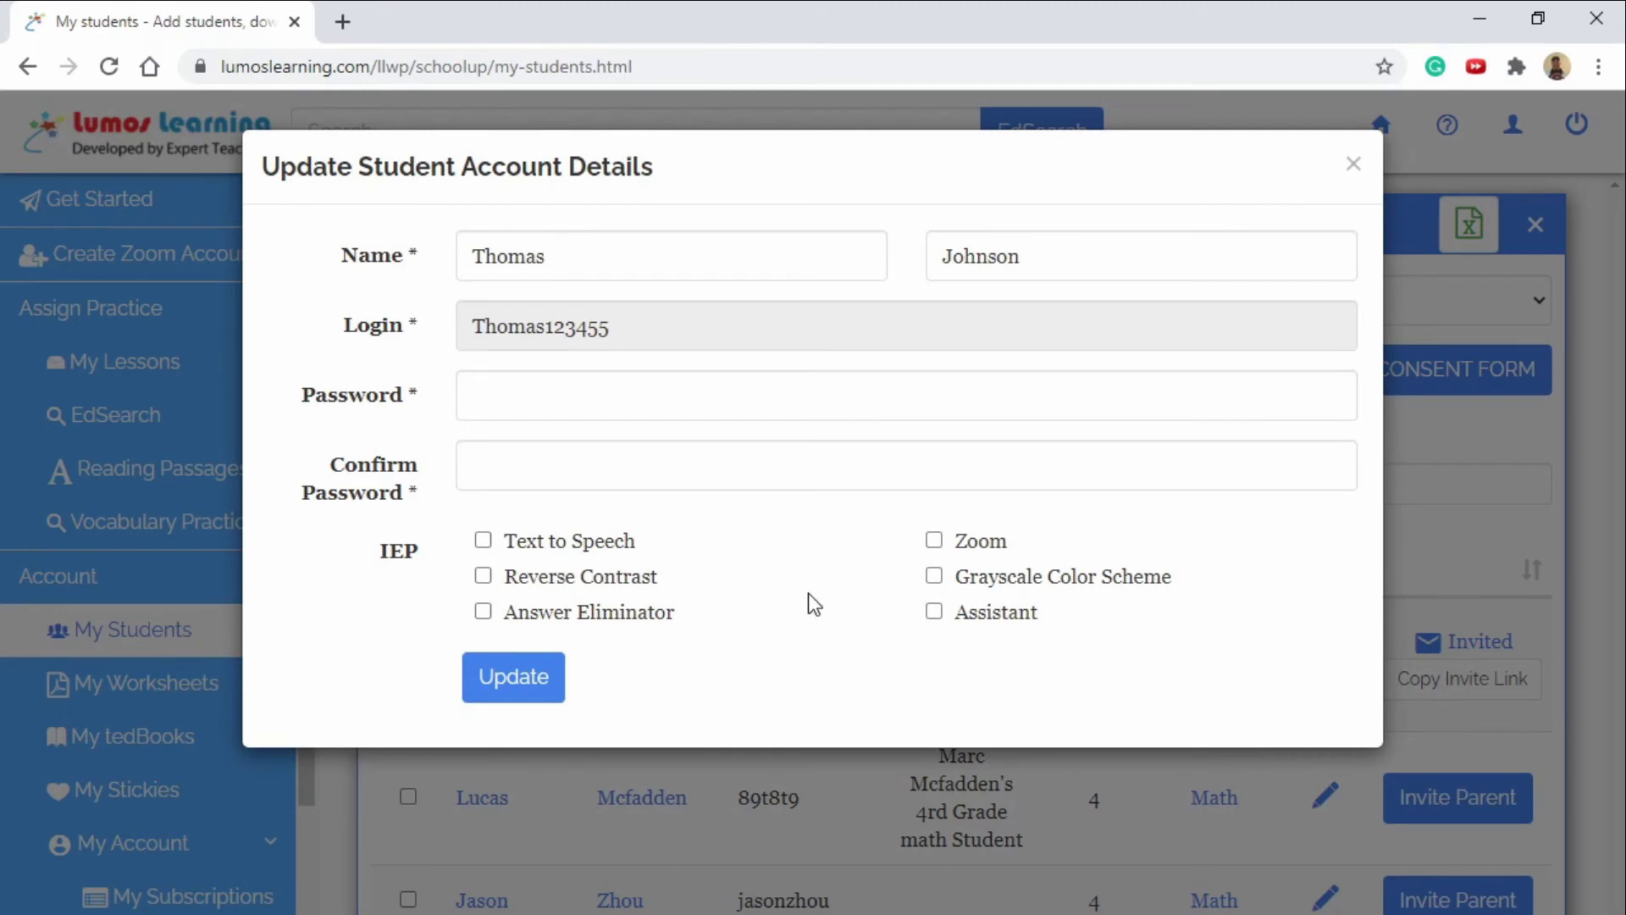
key("Escape")
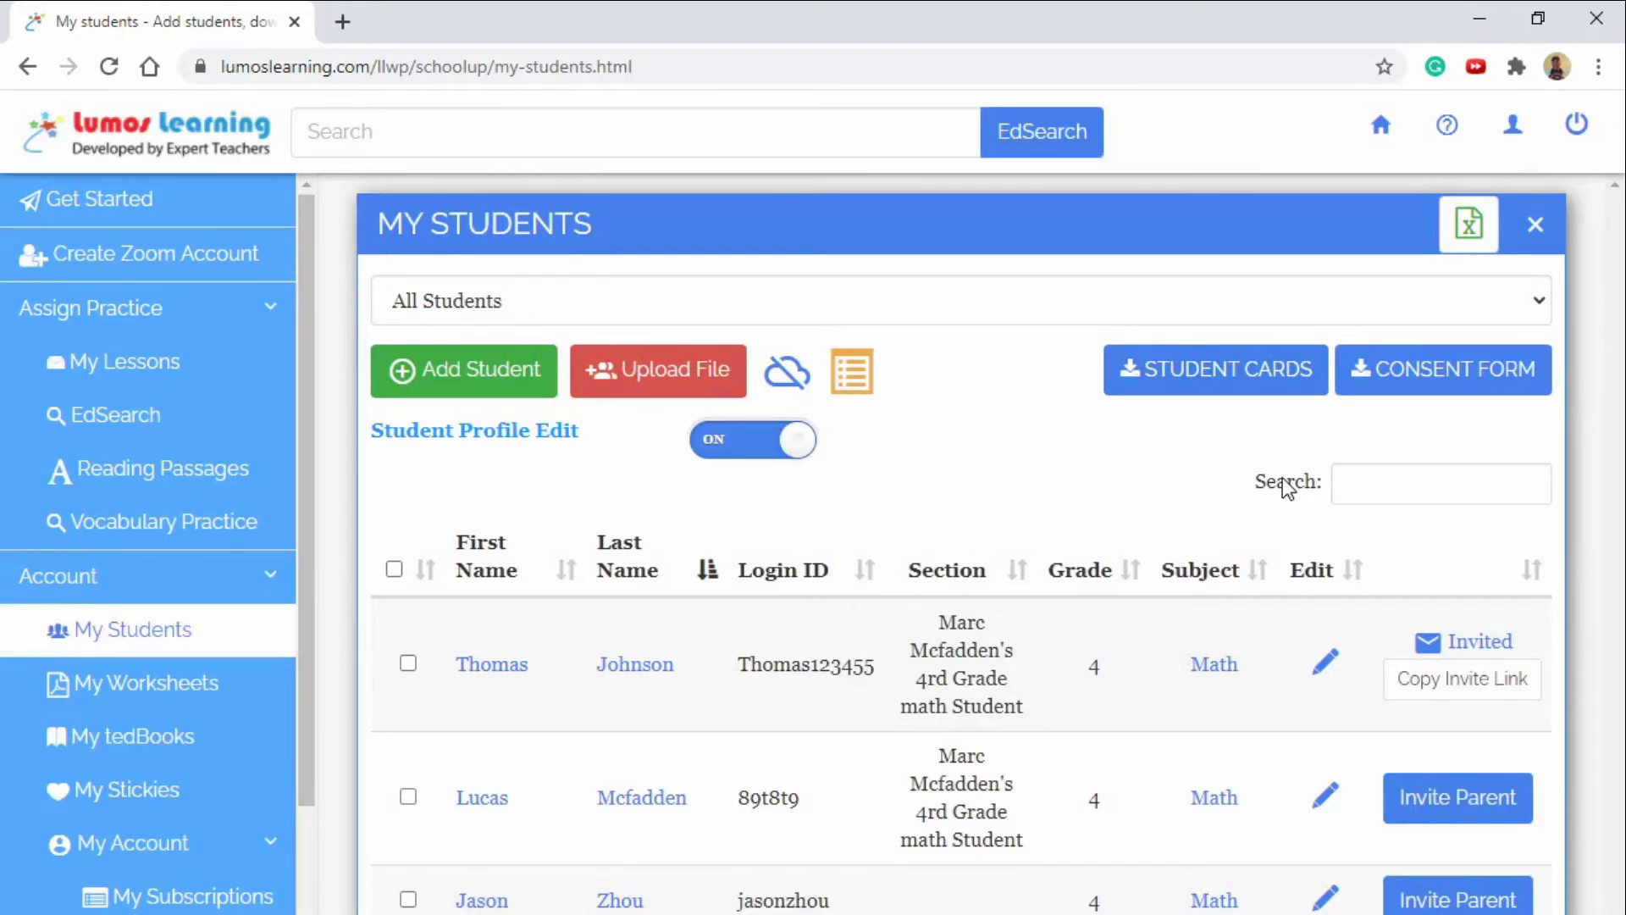
Invite the second student's parent with autofilled details, a copy to me, and Assign Function access.
left_click(1457, 797)
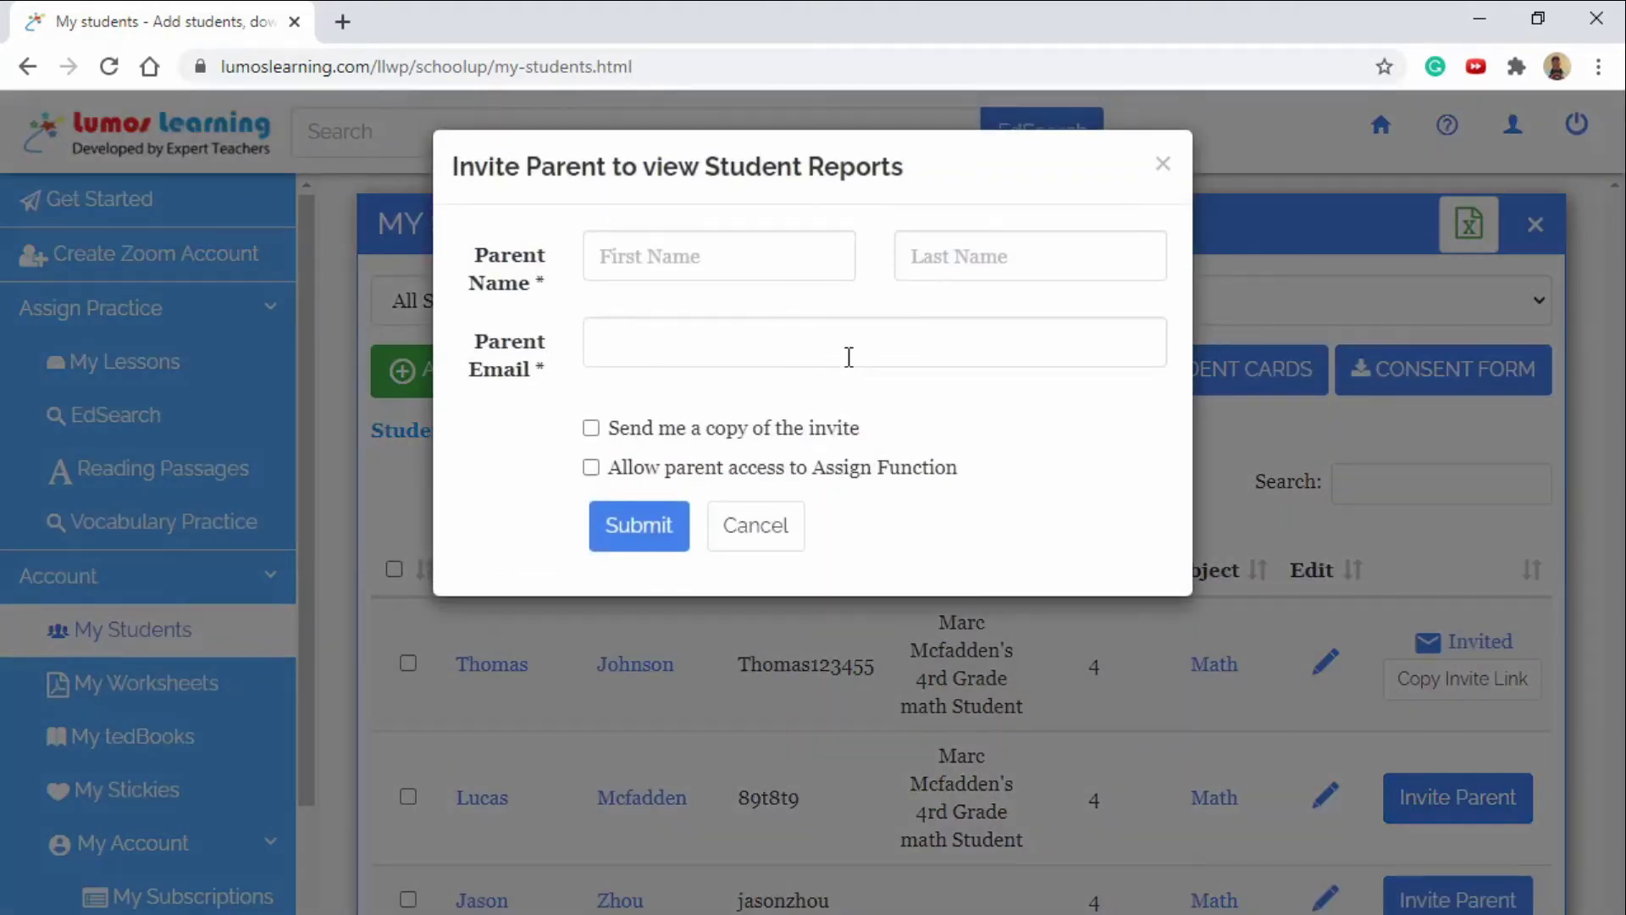
left_click(759, 254)
left_click(696, 320)
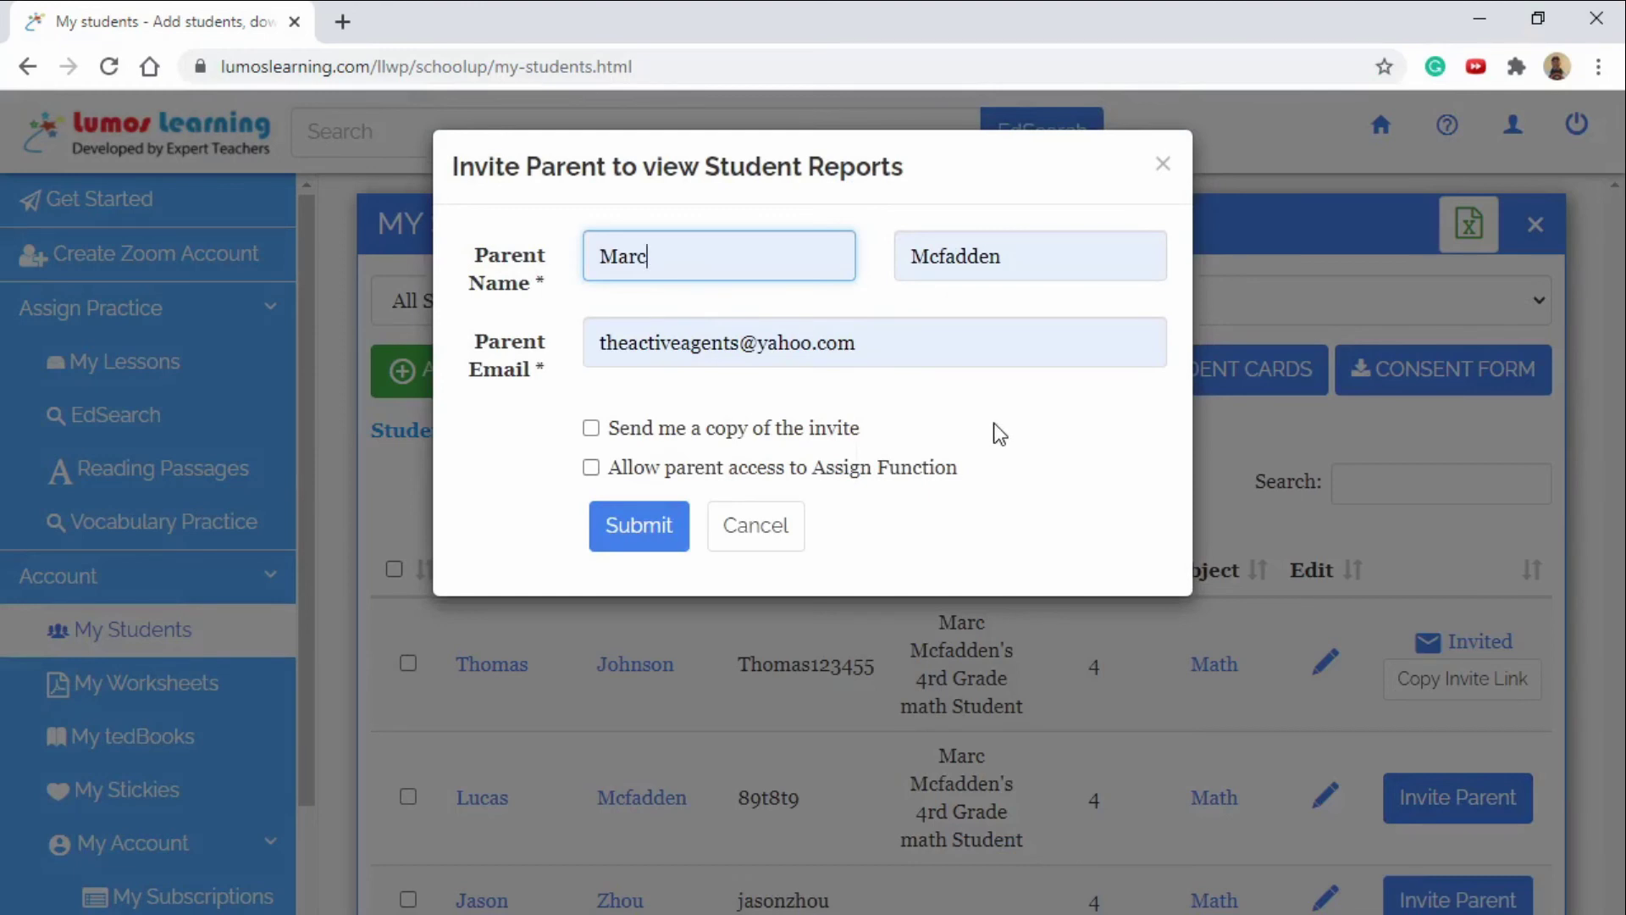
left_click(590, 428)
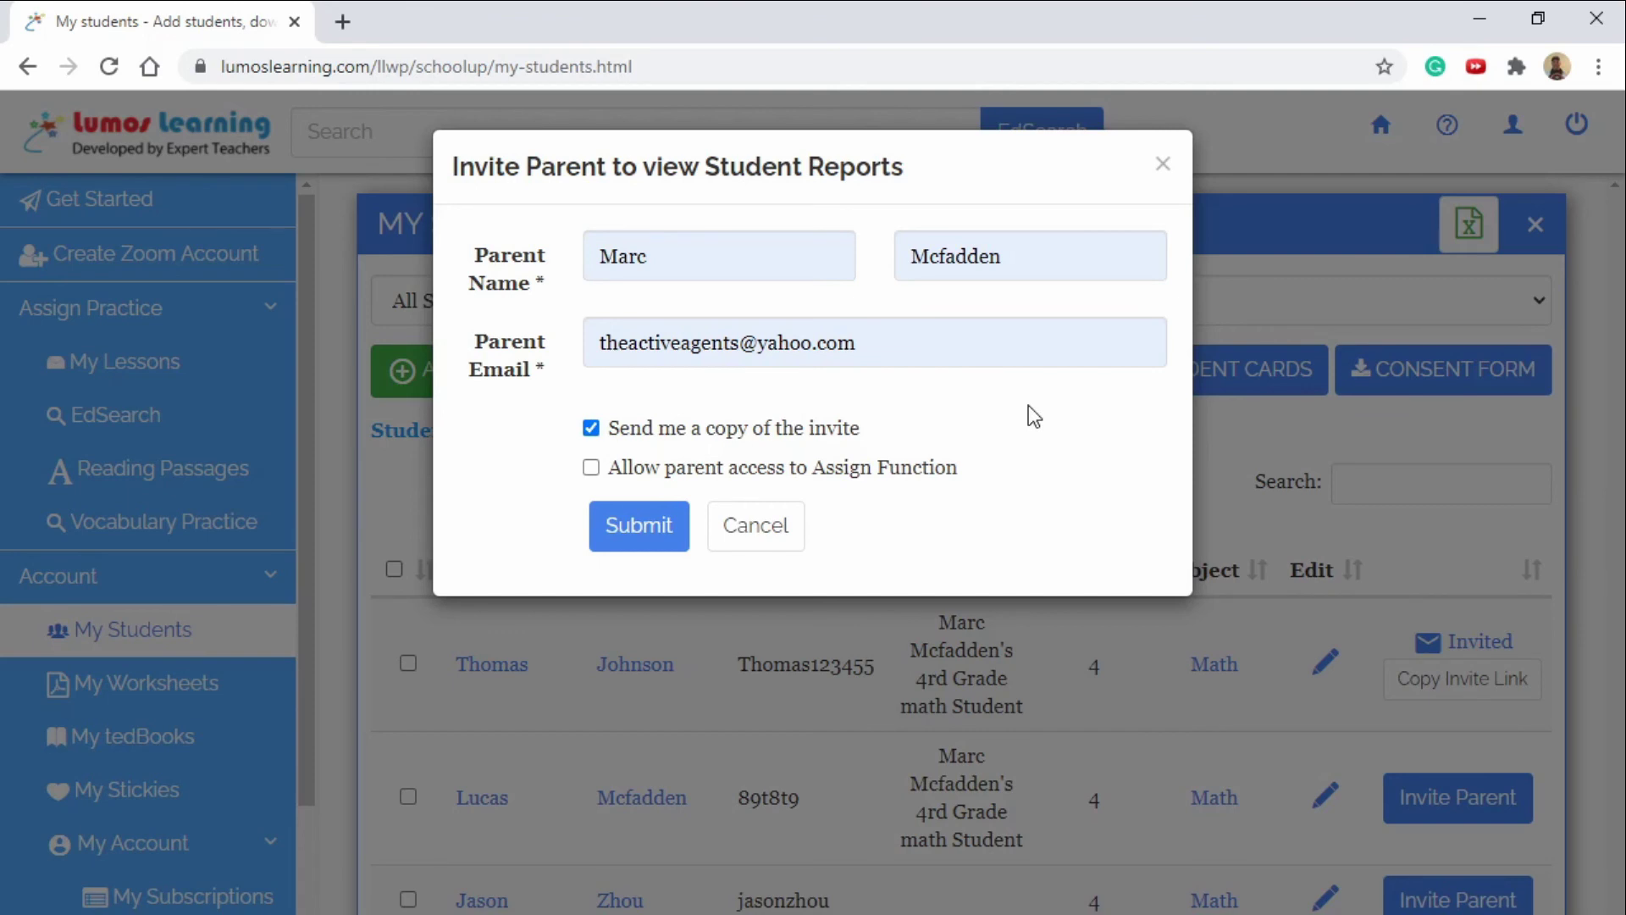
left_click(592, 468)
left_click(642, 524)
left_click(1122, 343)
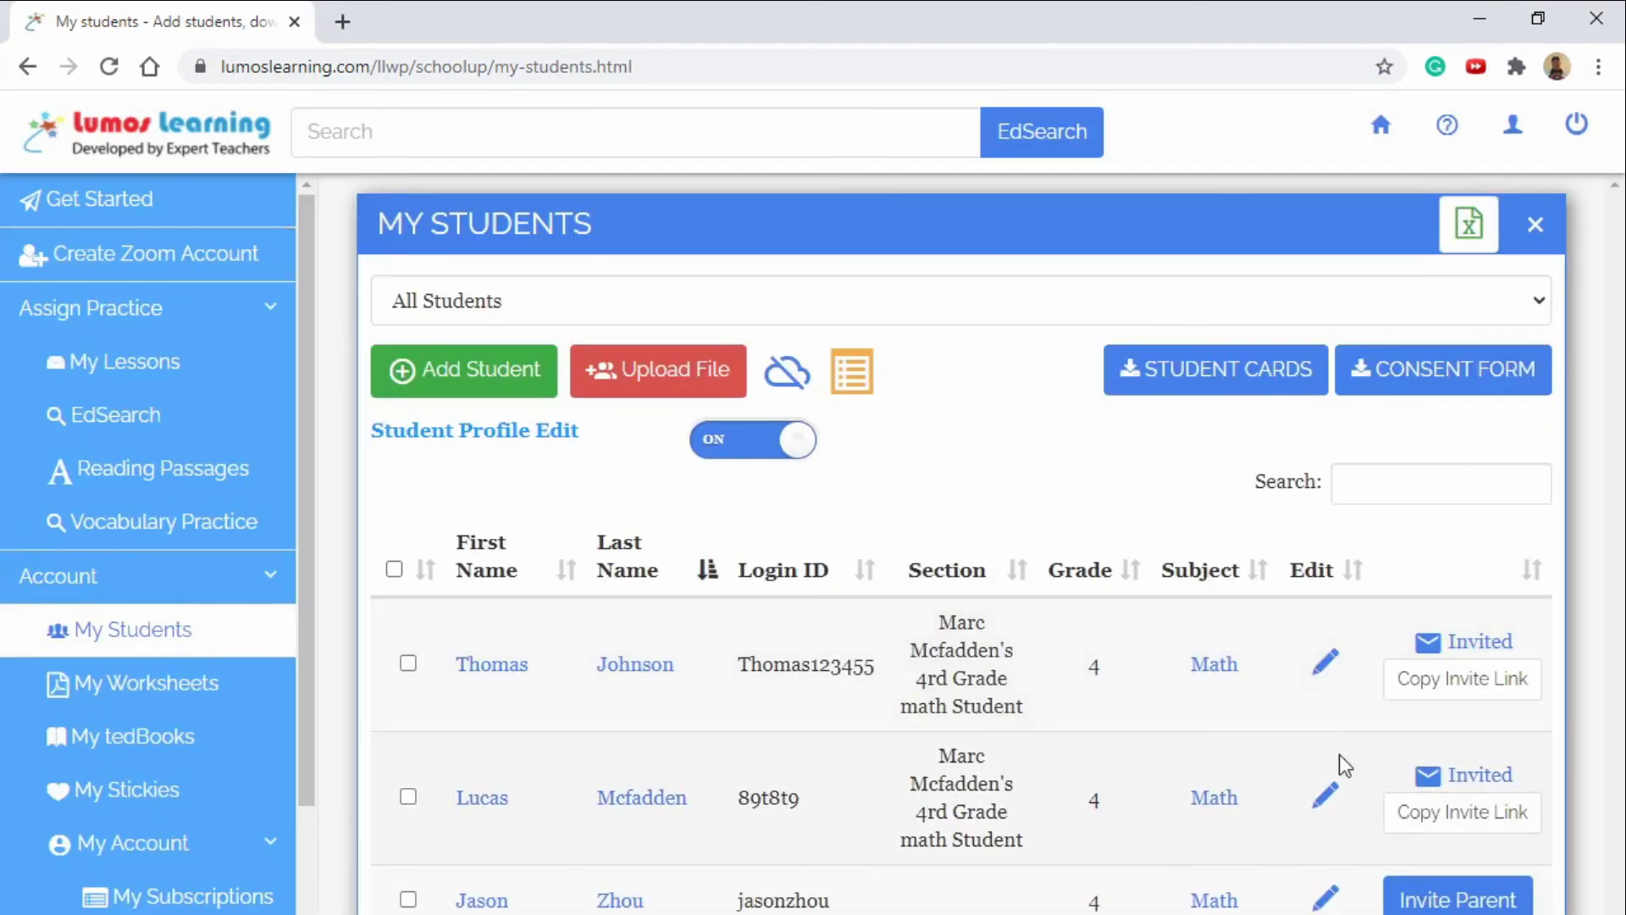